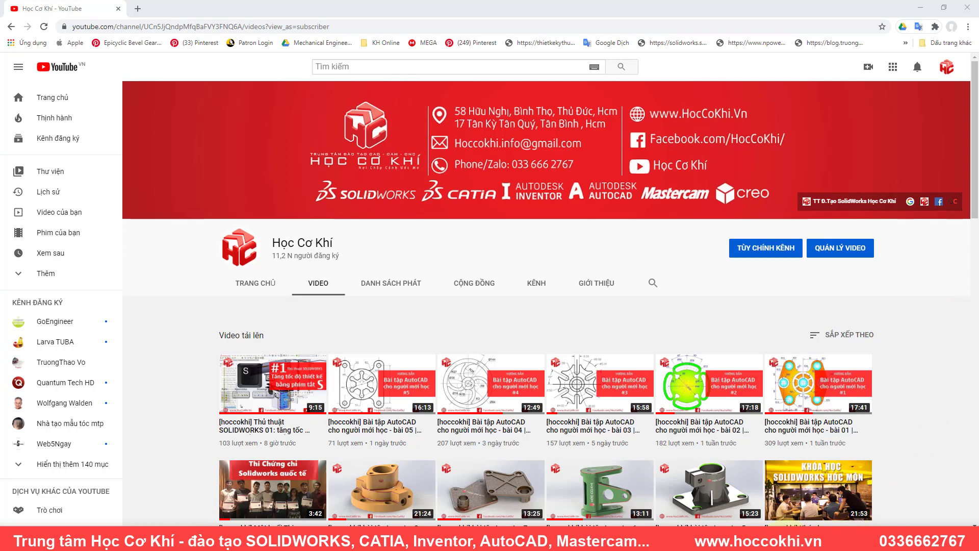
Bring up the Photos slide on how the D key moves the confirmation corner to the pointer.
click(807, 489)
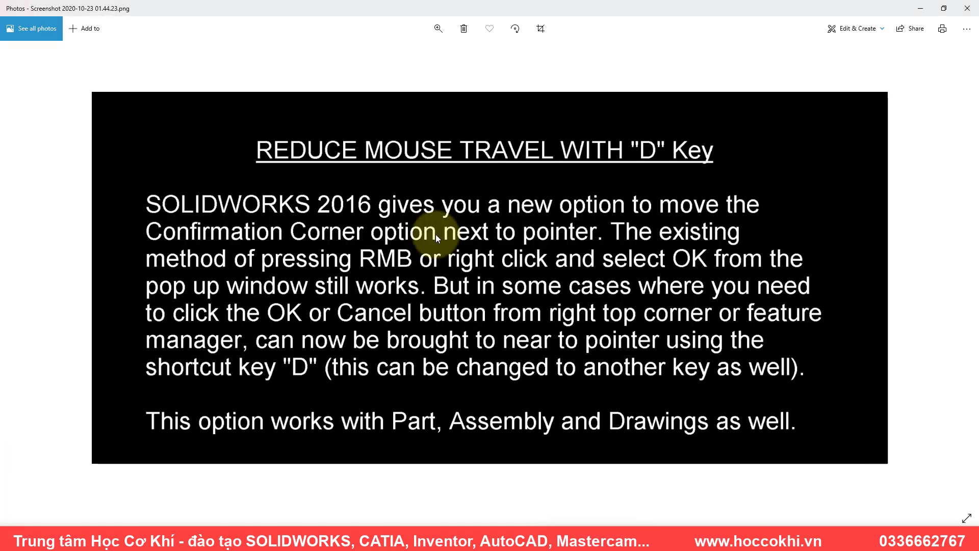
Review the D key slide and keyboard image, then return to the SOLIDWORKS pump cover model.
click(347, 212)
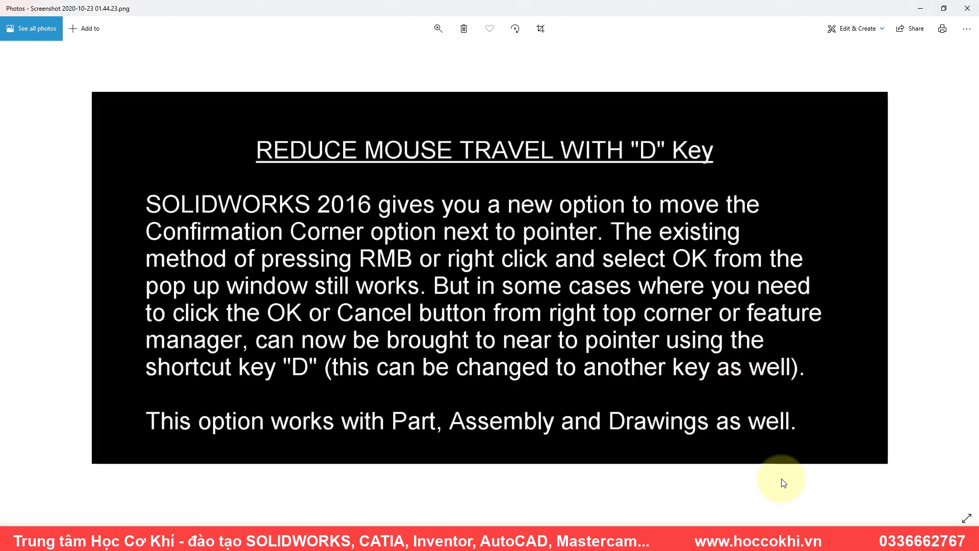
click(785, 541)
click(617, 506)
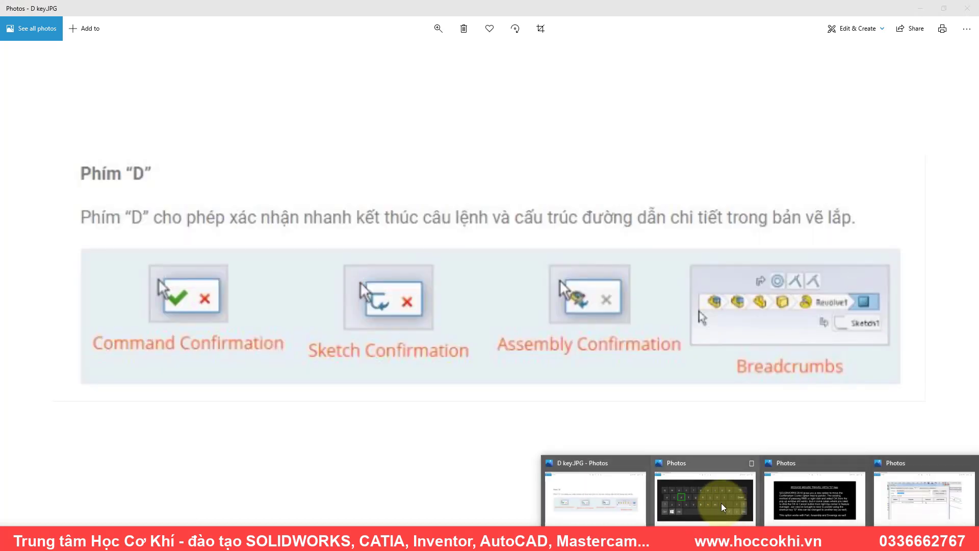
click(709, 500)
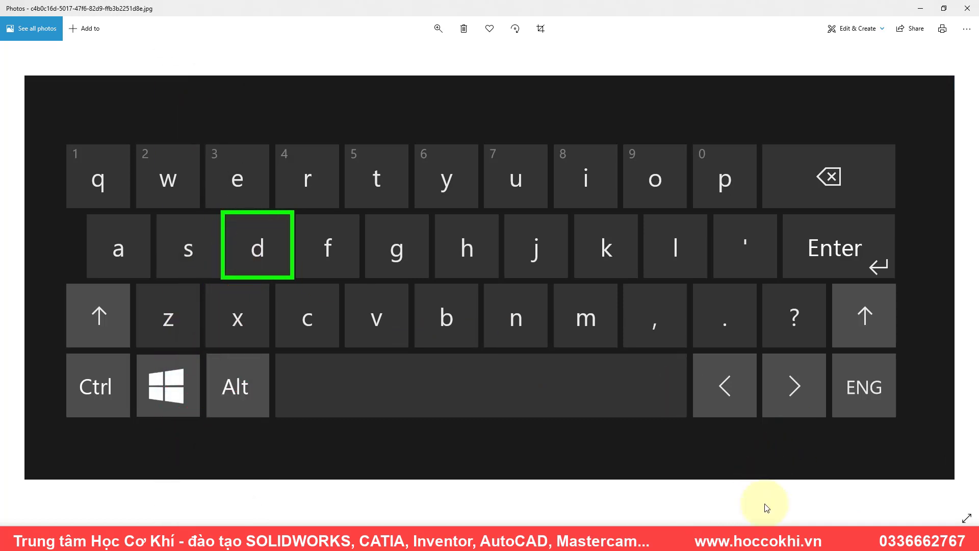
click(594, 487)
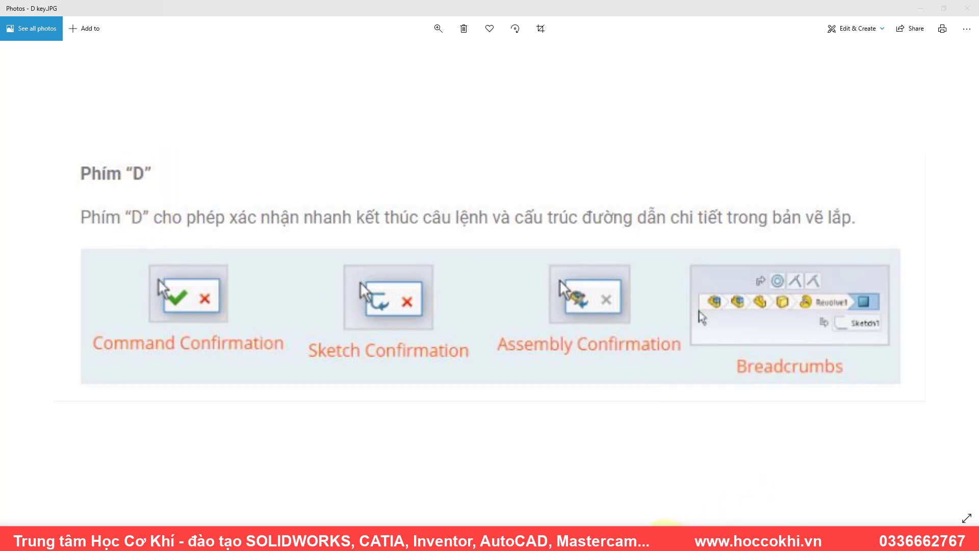
click(686, 495)
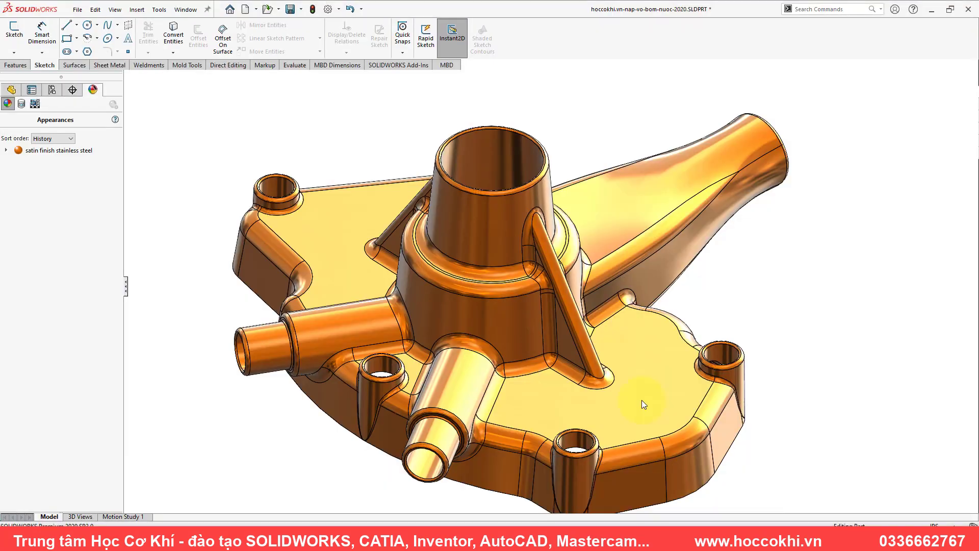
Create a new part and start a sketch on the Front Plane.
key(ctrl+n)
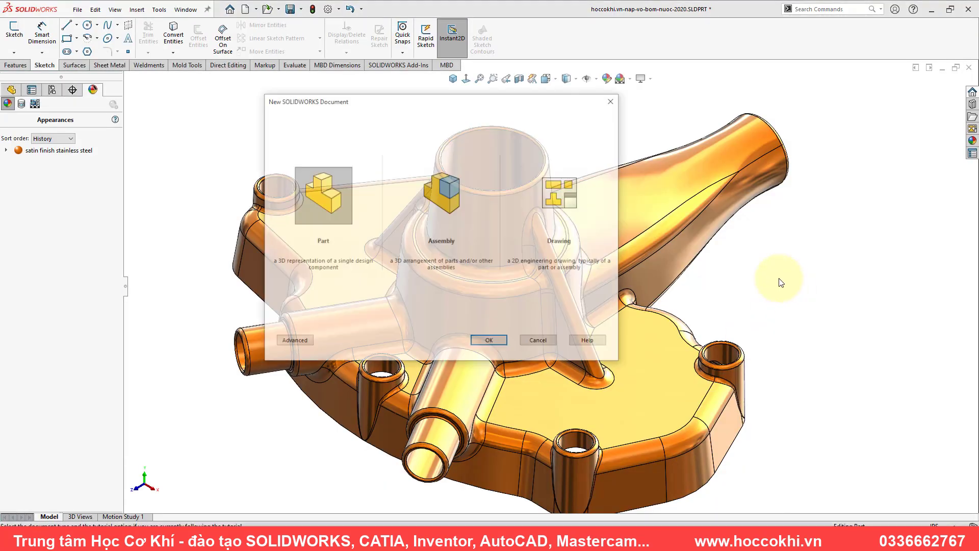
double_click(327, 183)
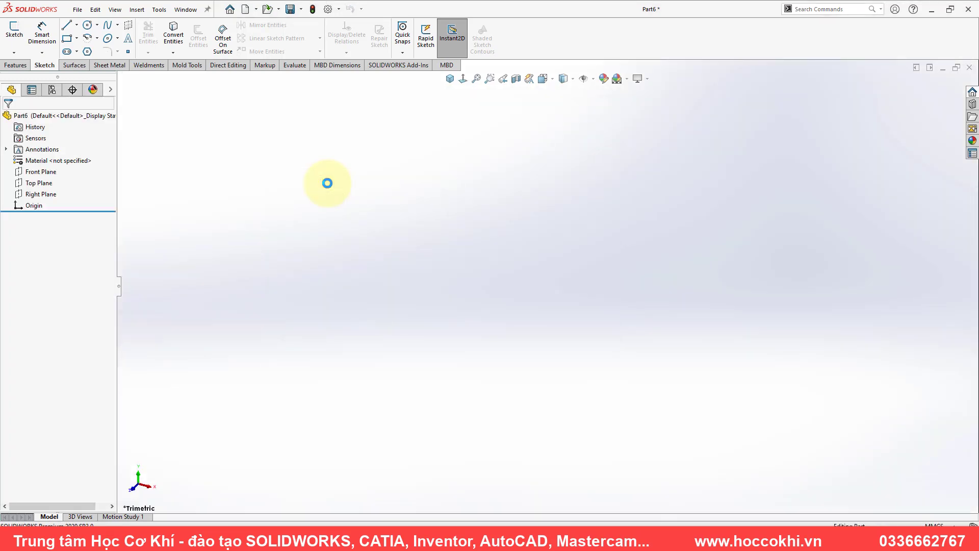
click(51, 173)
click(62, 153)
Draw two concentric circles centred on the origin using the S-key shortcut tools.
key(s)
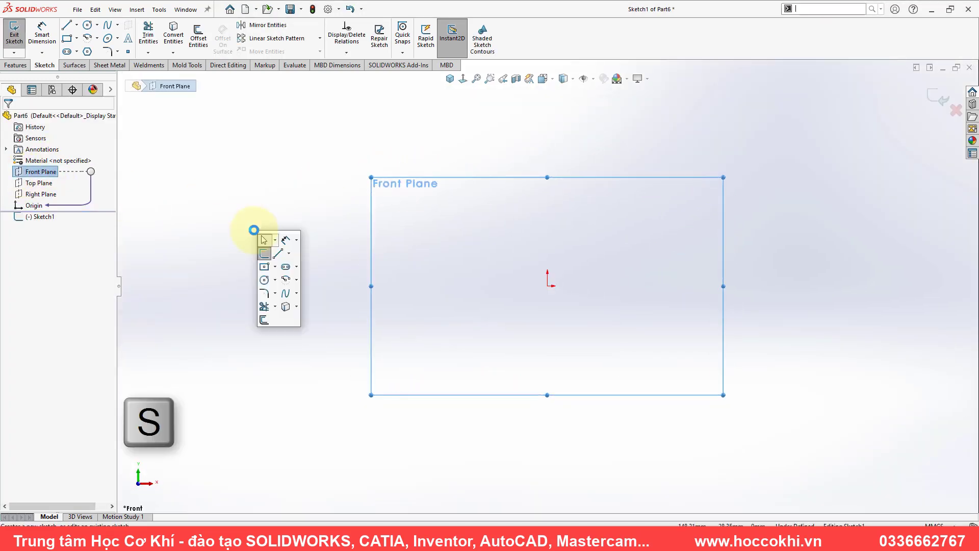
click(265, 279)
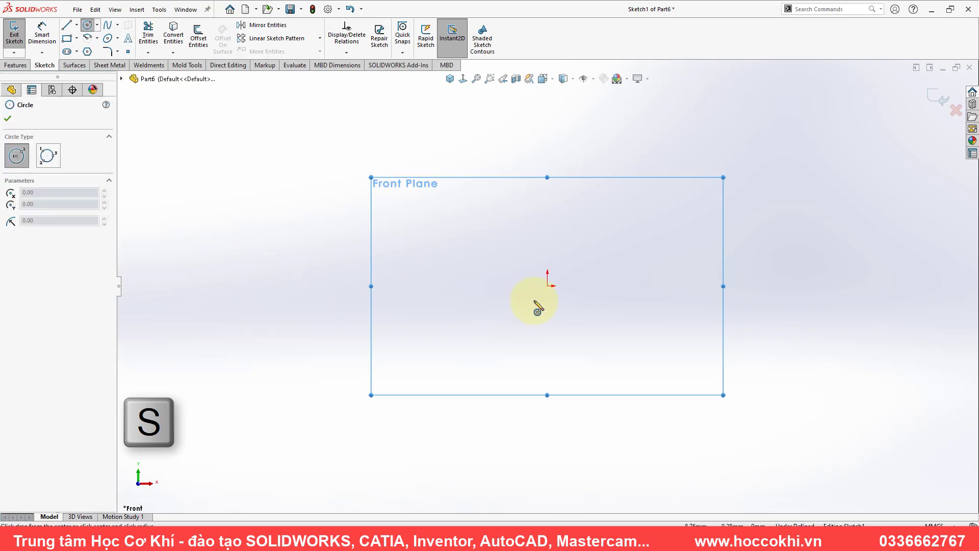
click(547, 286)
click(545, 188)
click(547, 286)
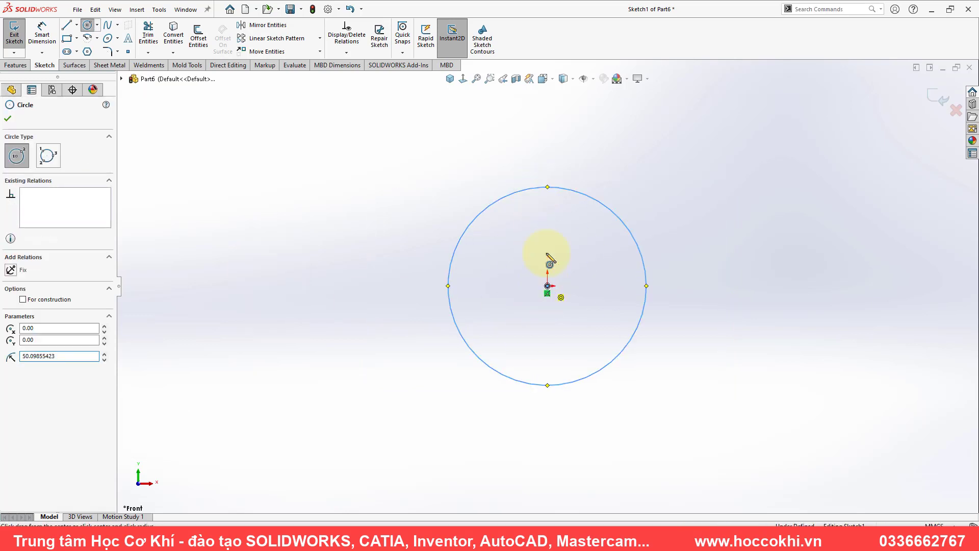
Dimension the circles Ø55 and Ø100, then accept via the D-key confirmation corner.
key(s)
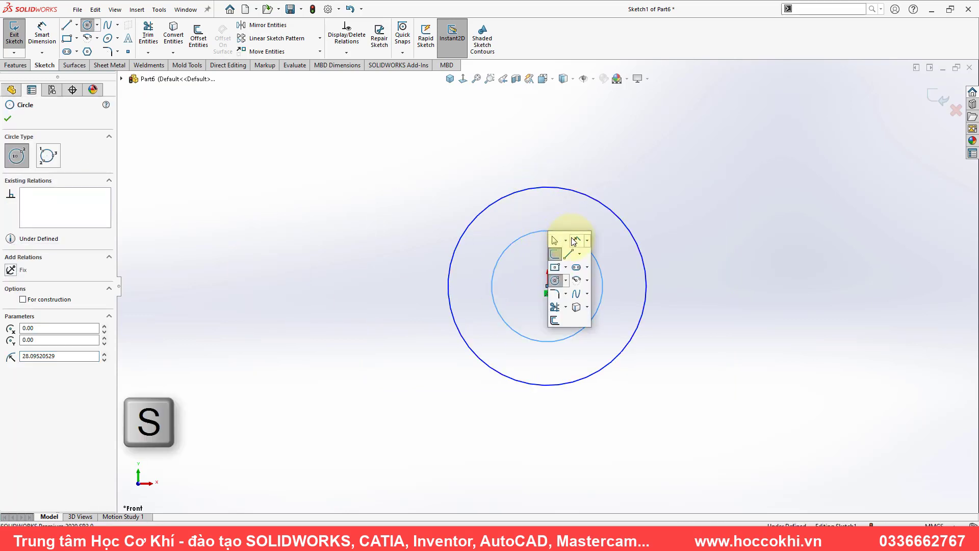
click(573, 237)
click(546, 229)
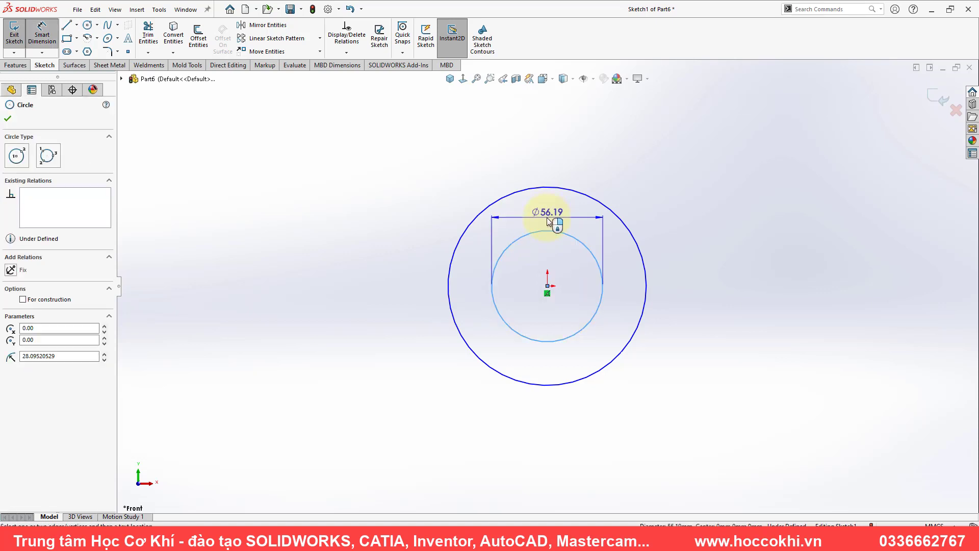
text(55)
key(Return)
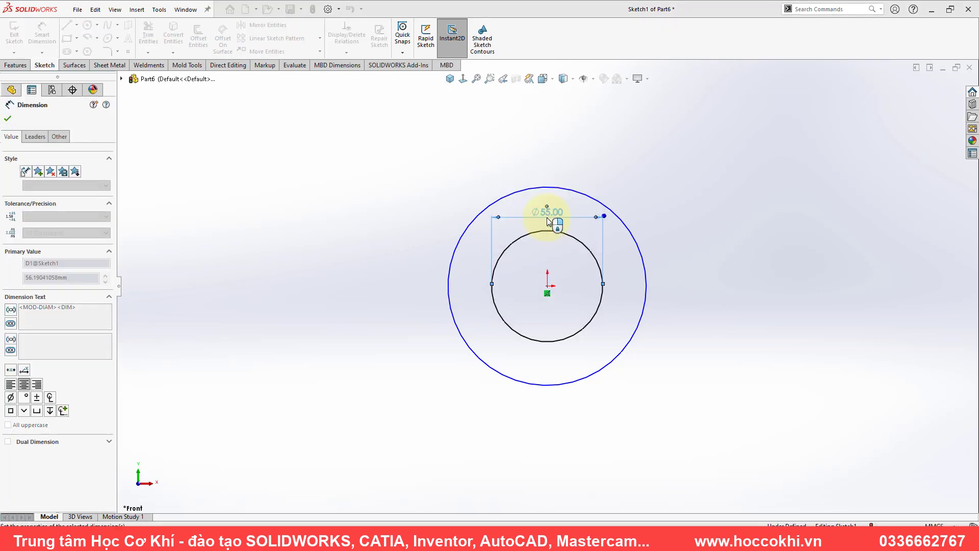
click(551, 193)
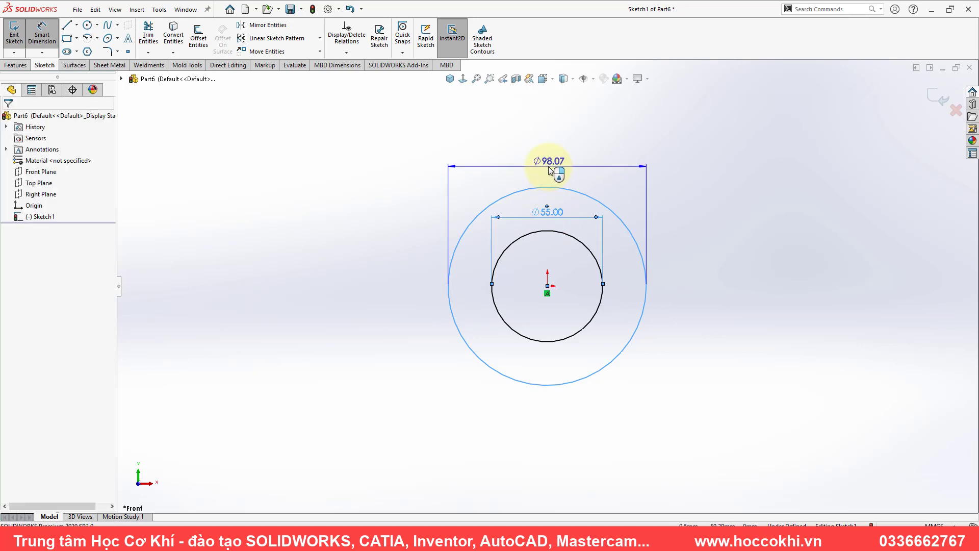
click(549, 166)
text(100)
key(Return)
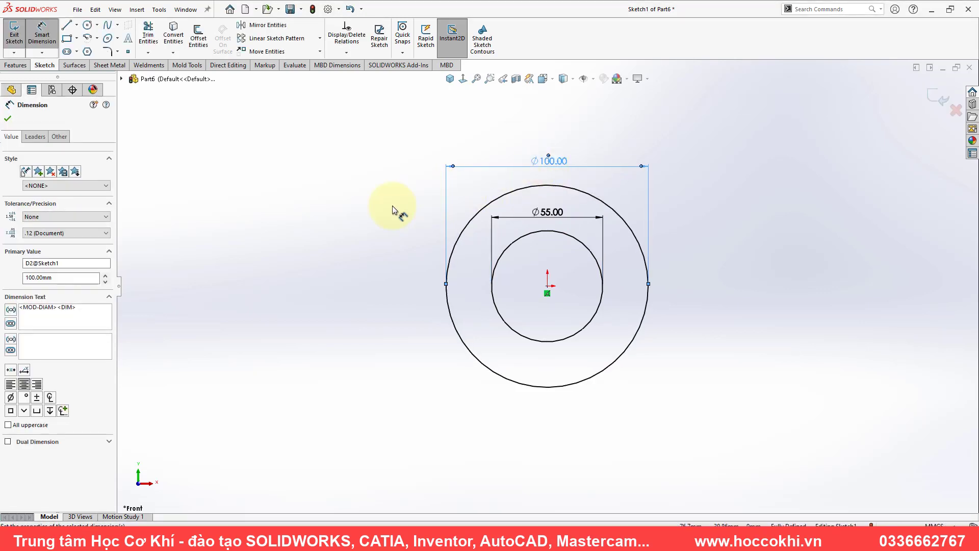
key(d)
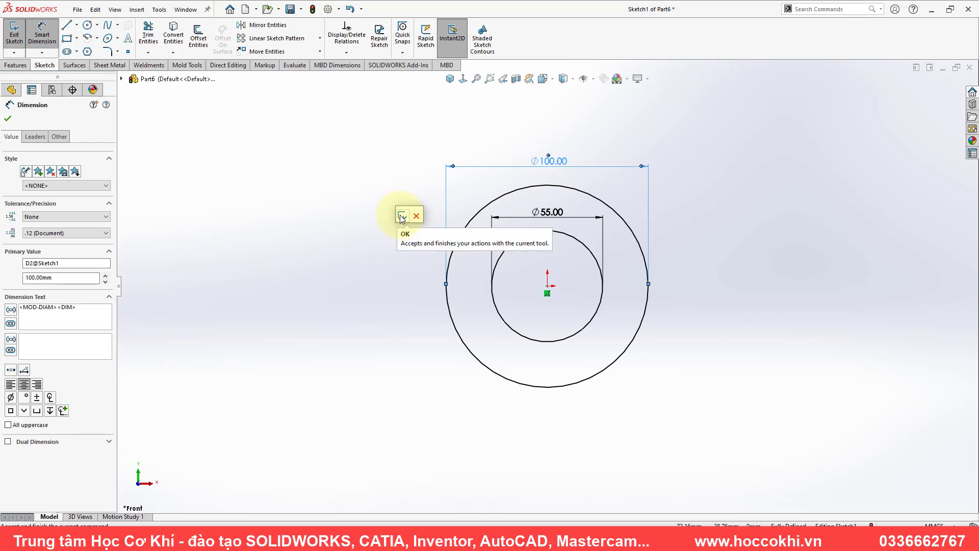
click(402, 218)
Extrude the two-circle sketch 10 mm Blind into a ring, confirming with the D-key corner.
key(s)
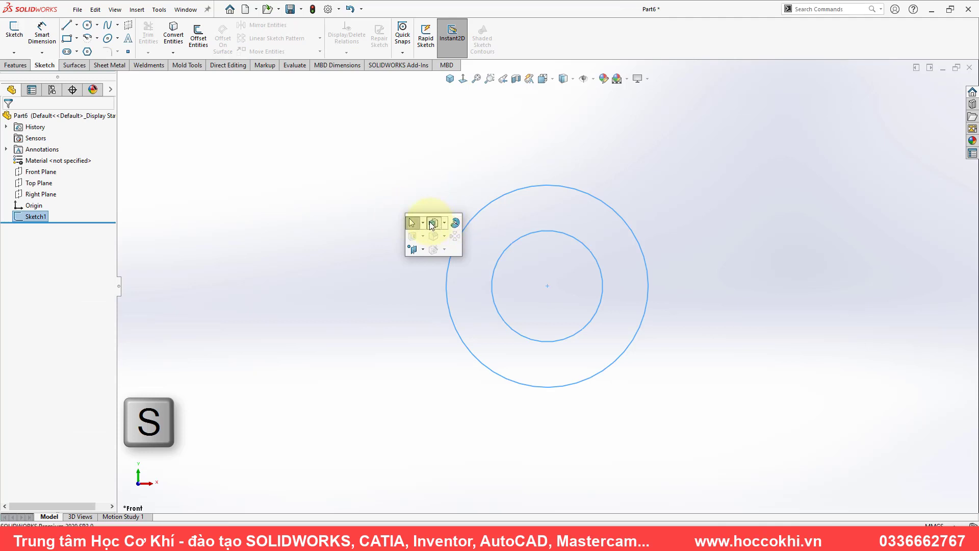
click(431, 223)
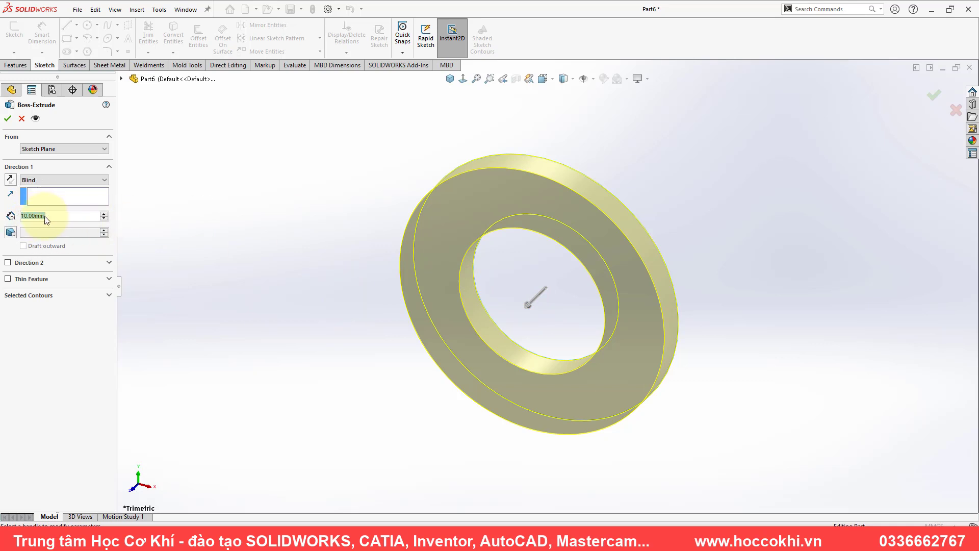
click(352, 278)
key(d)
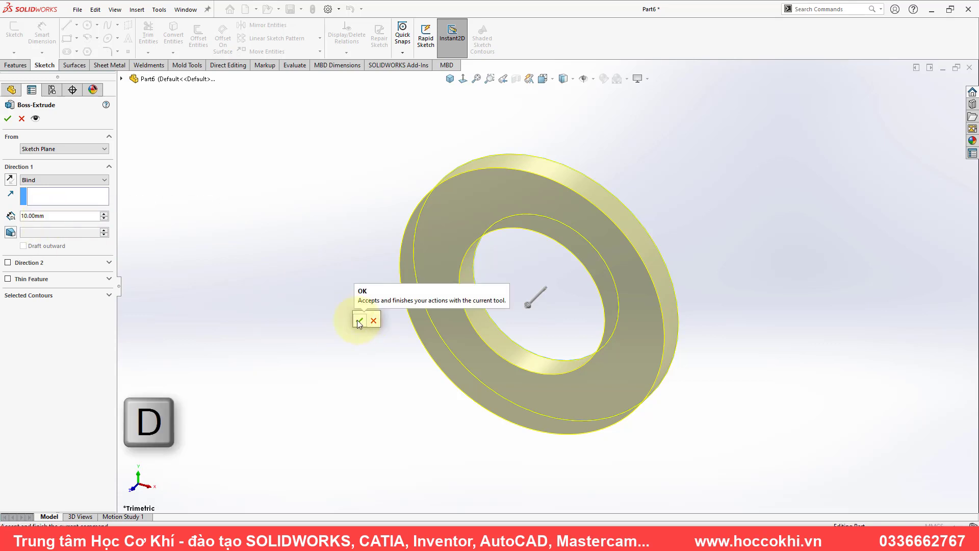
click(359, 320)
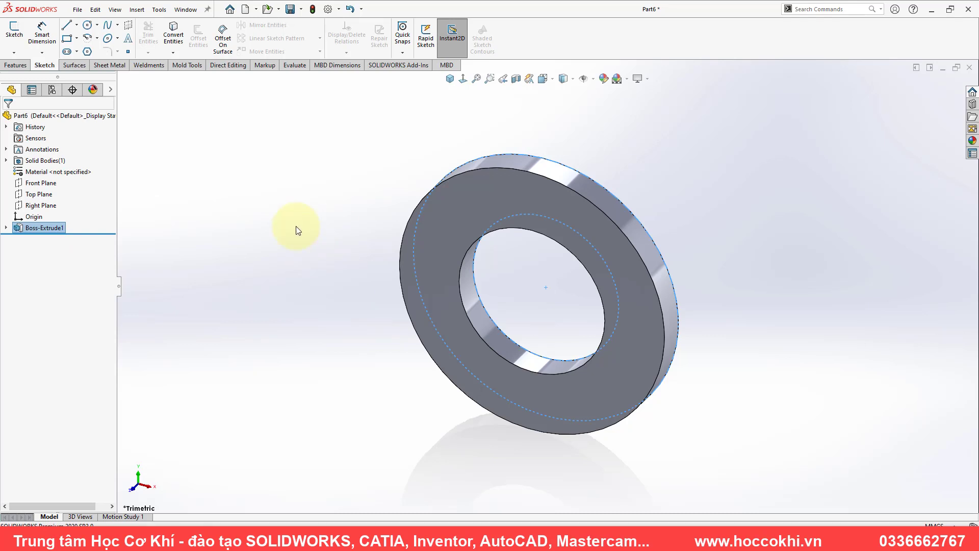
Delete the Boss-Extrude1 feature, confirming the deletion.
click(45, 228)
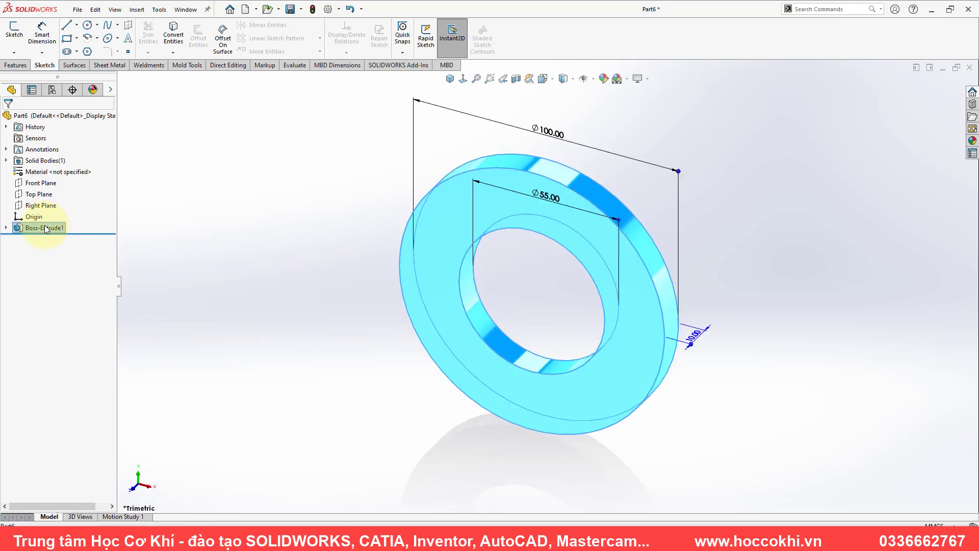
key(Delete)
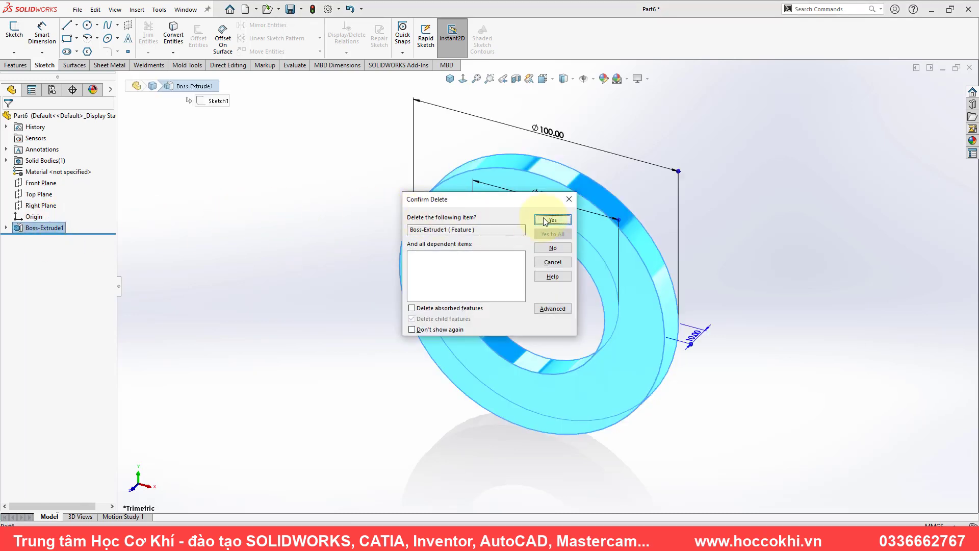
click(545, 221)
Edit Sketch1 and exit it through the D-key confirmation corner, leaving only its circles.
click(46, 213)
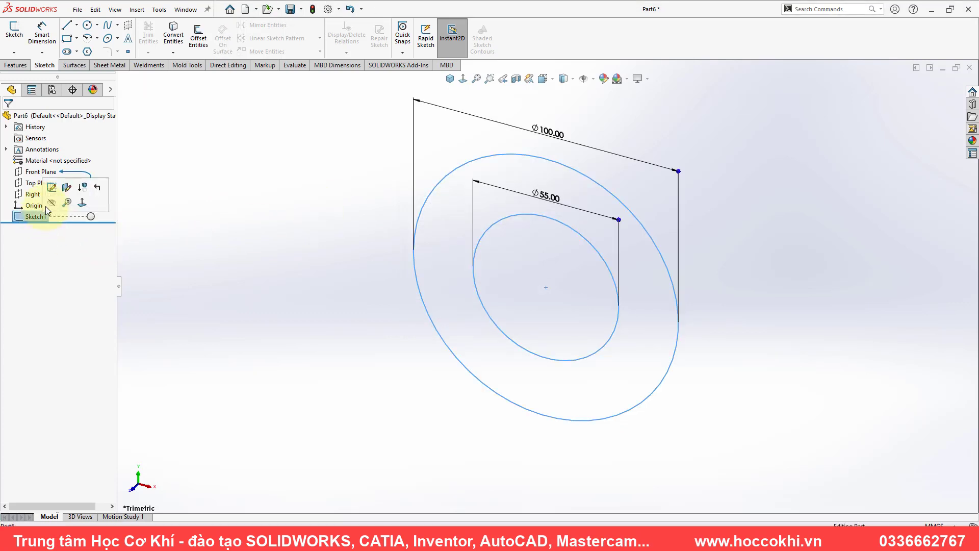
click(52, 188)
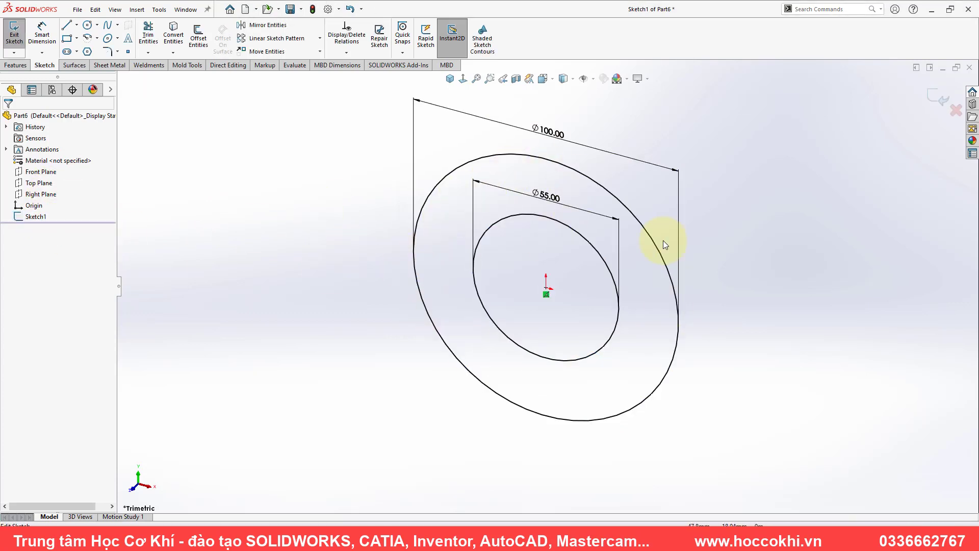
key(d)
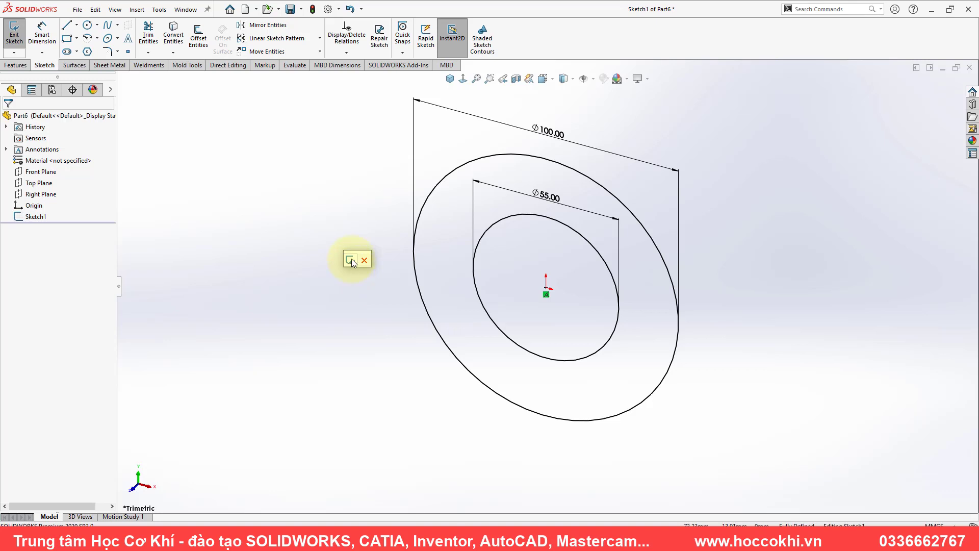
click(351, 260)
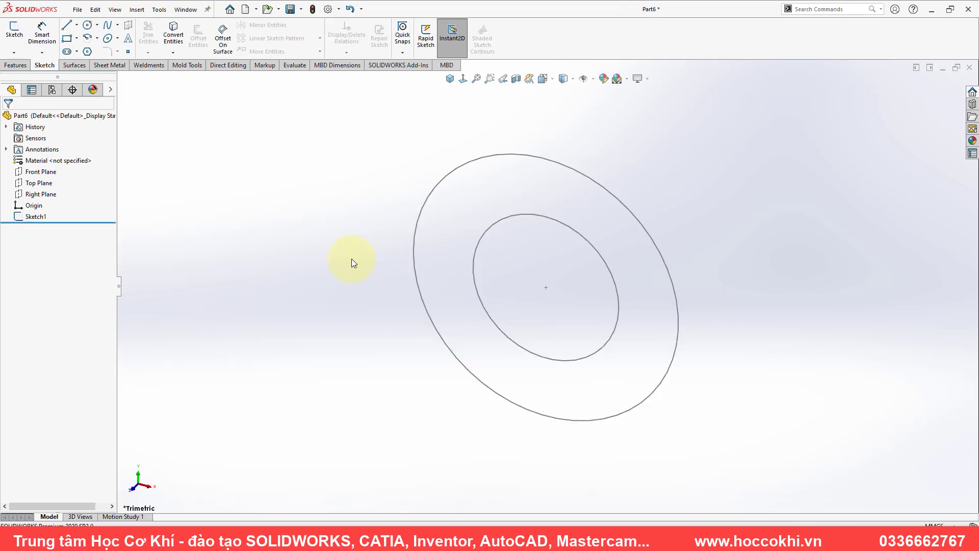
click(351, 260)
Extrude the outer Ø100 contour 10 mm as Boss-Extrude2, accepting with a right-click.
click(383, 269)
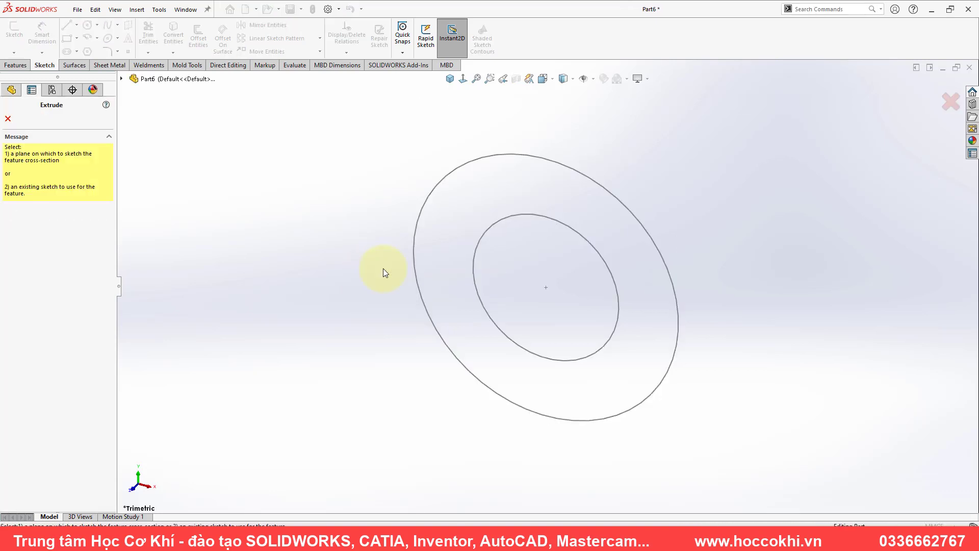
click(433, 189)
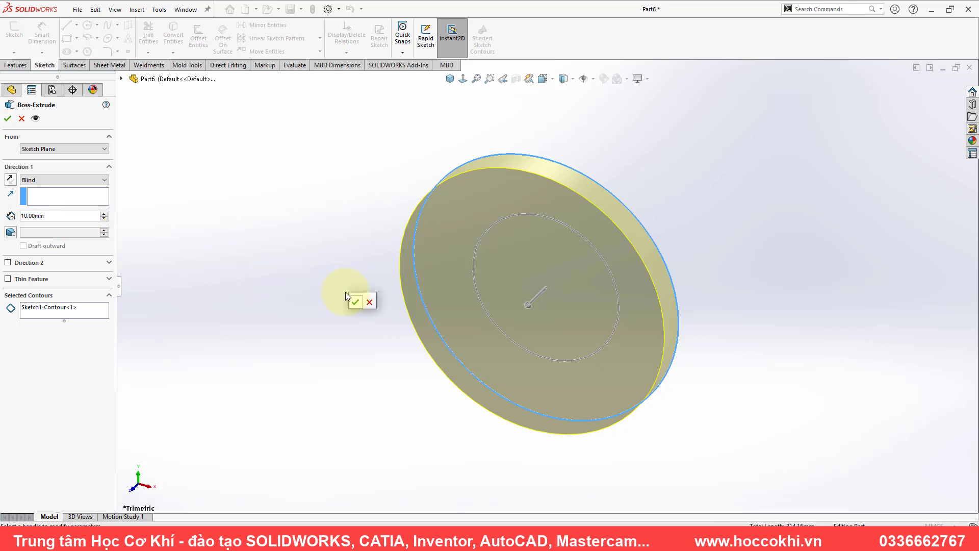
right_click(352, 298)
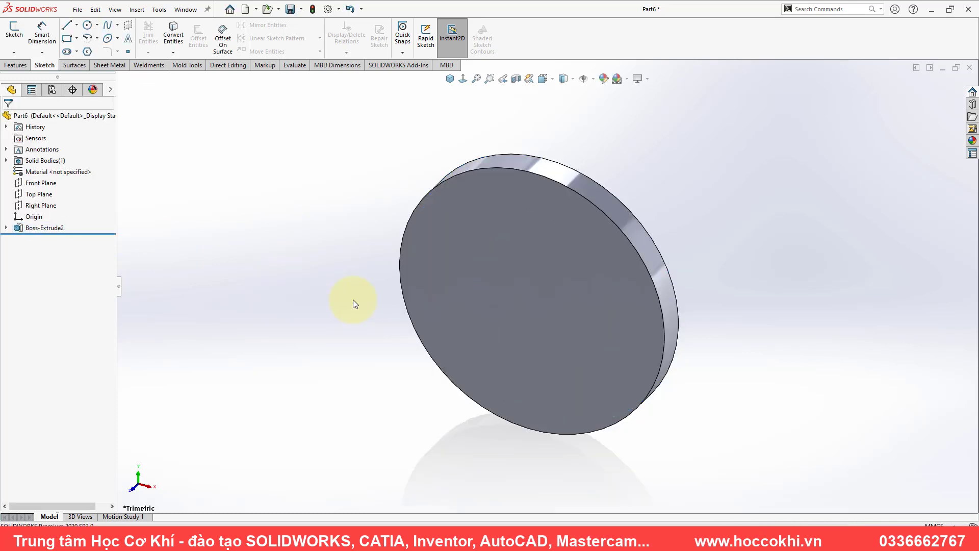
Select the disc face, edit Boss-Extrude2 keeping 10 mm depth, and accept again.
mouse_move(390, 296)
middle_down()
mouse_move(299, 284)
mouse_move(419, 279)
mouse_move(387, 286)
middle_up()
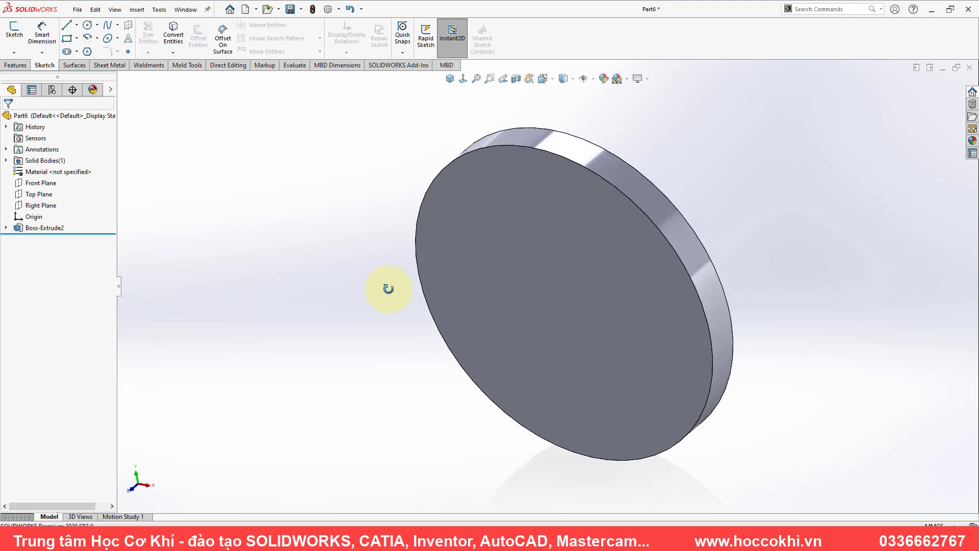
mouse_move(644, 186)
middle_down()
mouse_move(634, 186)
mouse_move(644, 224)
middle_up()
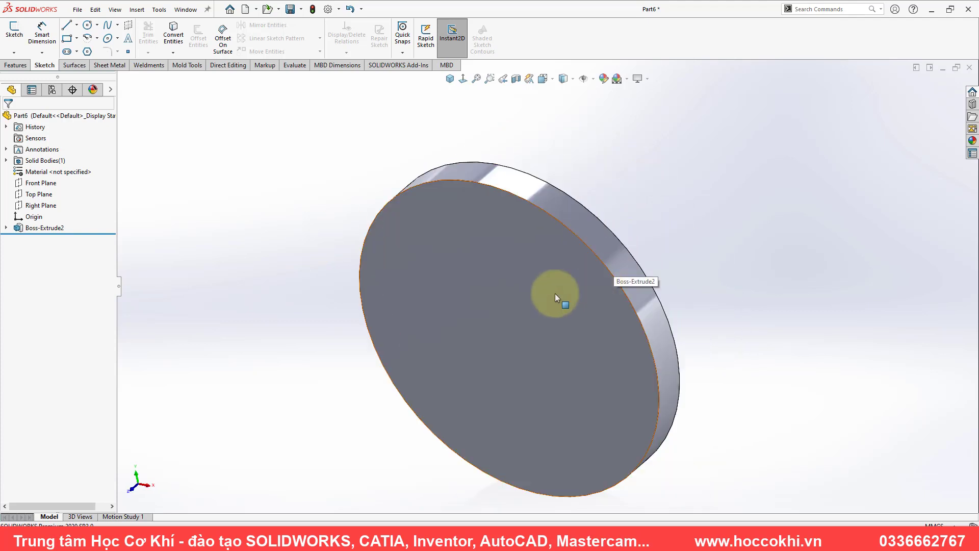
click(446, 257)
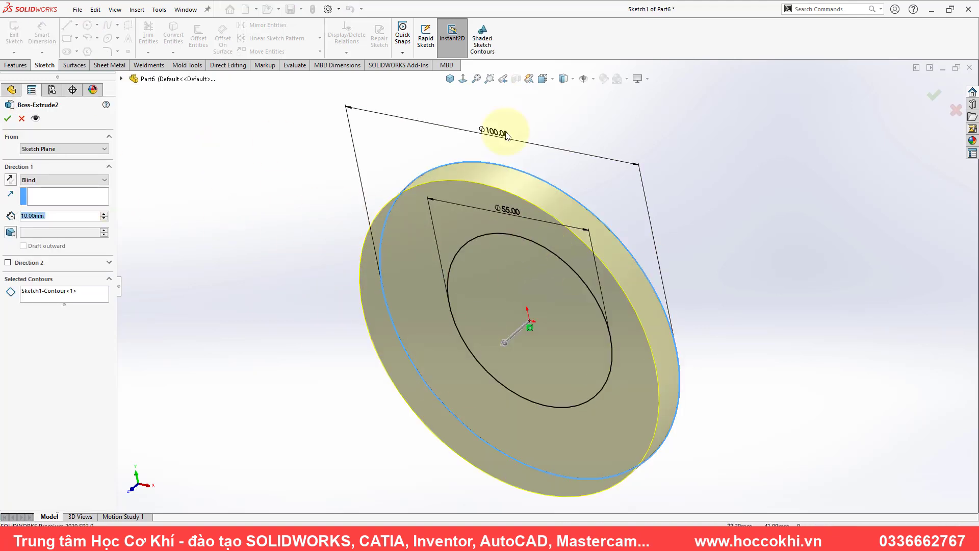
click(337, 240)
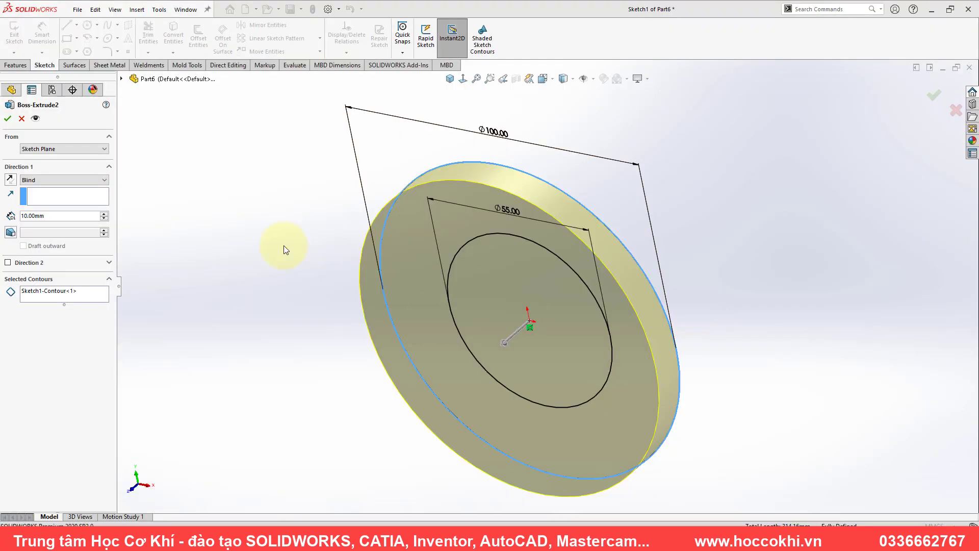
right_click(185, 214)
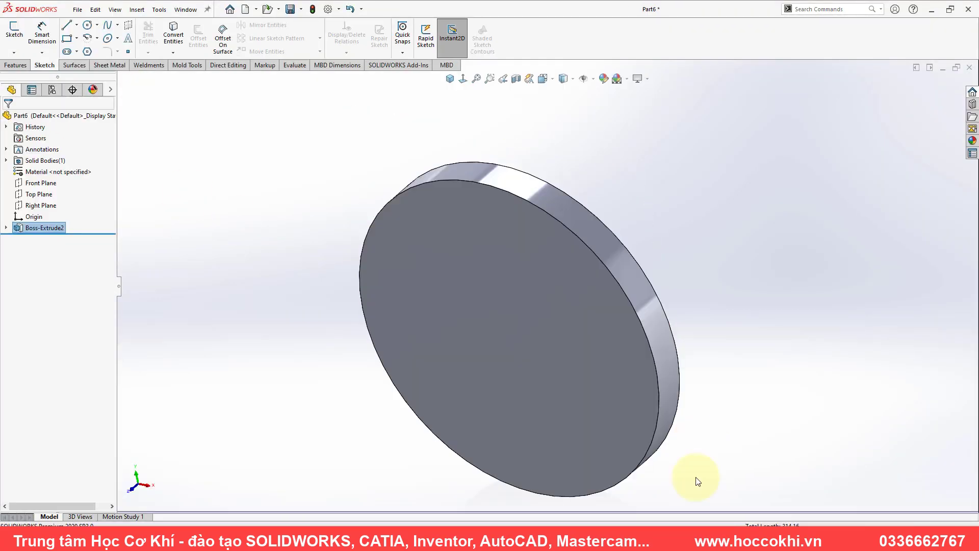
In the pump cover, select the cone face and press D to show its breadcrumb beside it.
click(640, 487)
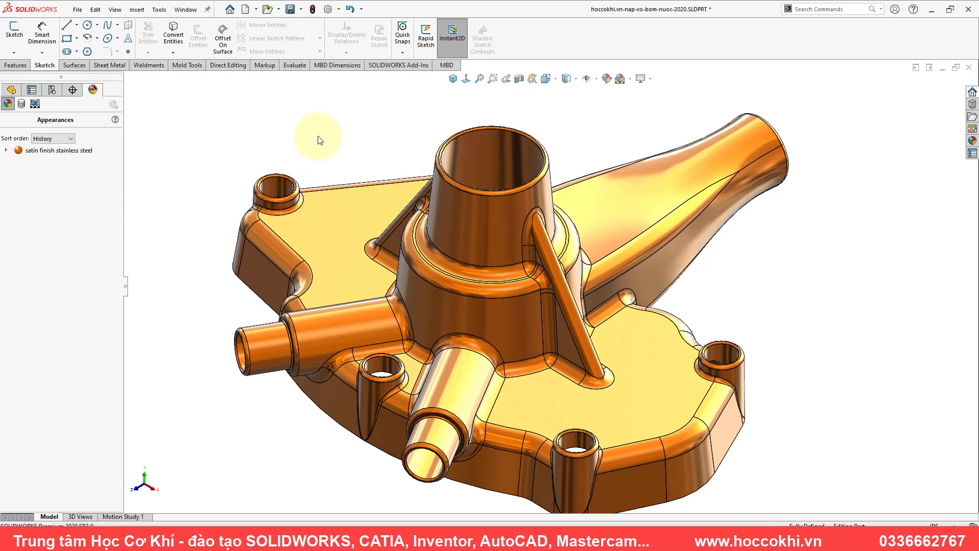
click(464, 222)
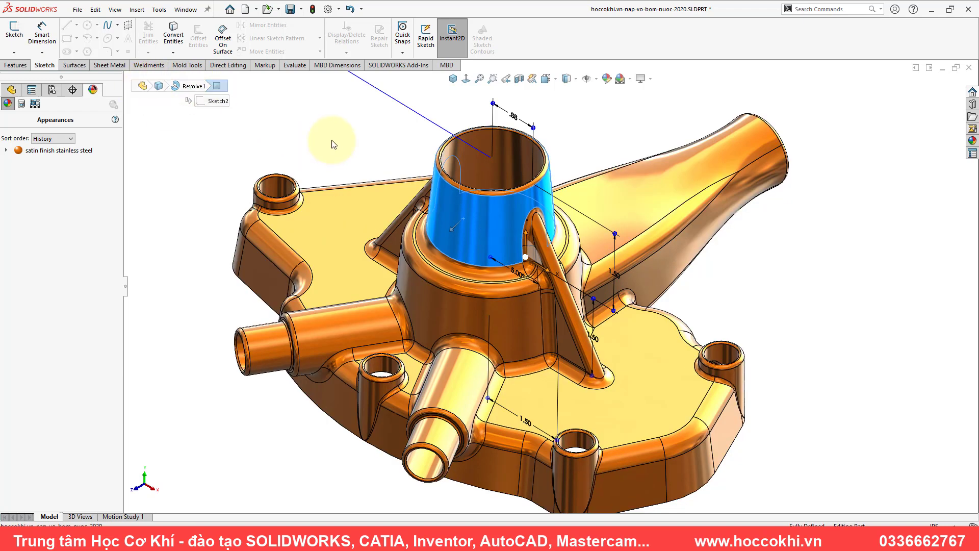
click(452, 209)
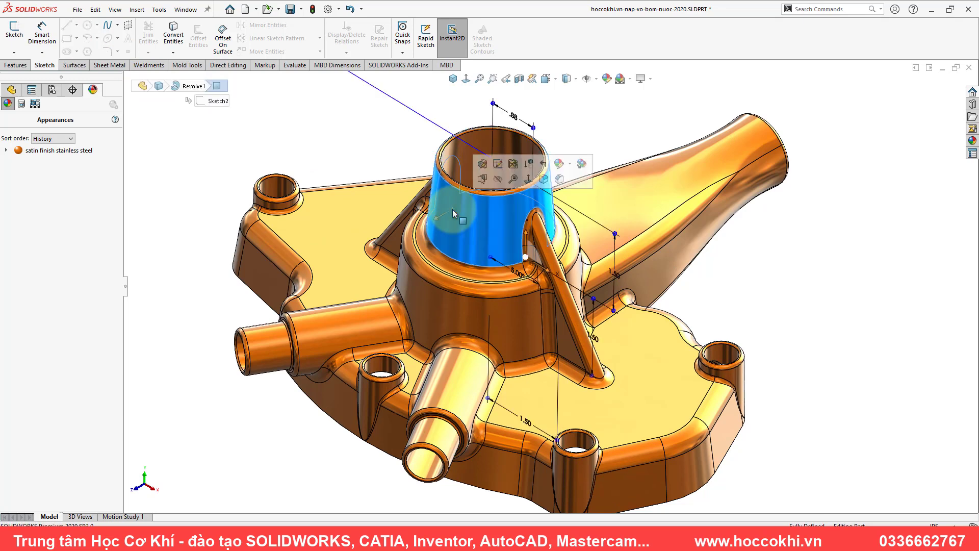
key(d)
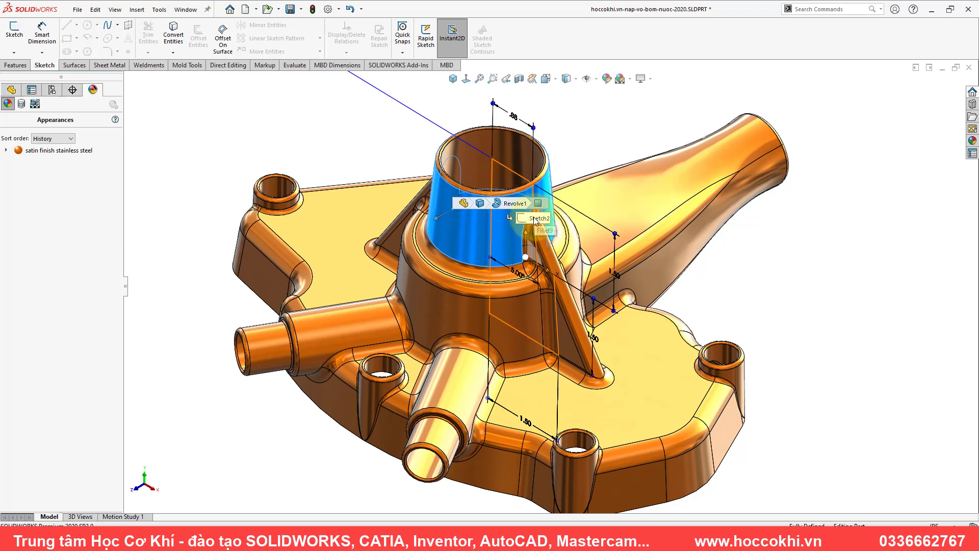
Edit Sketch2, changing the 5° angle to 4° and 1.50 to 1.70, then exit and rebuild.
click(531, 219)
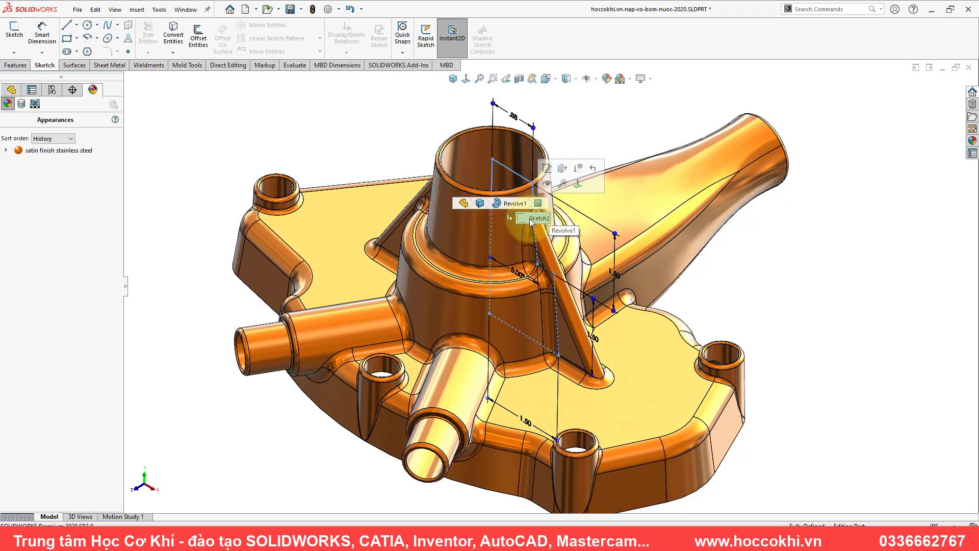
click(548, 168)
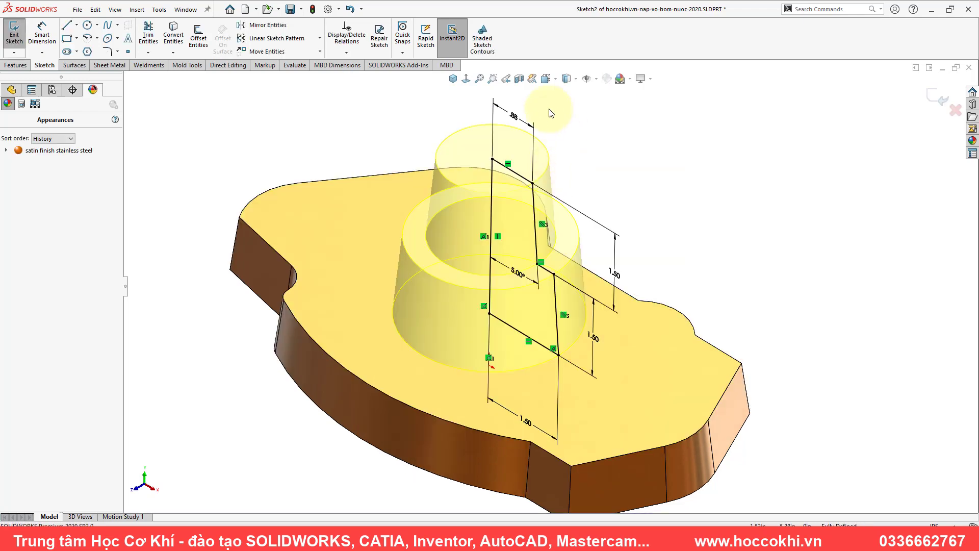
click(518, 274)
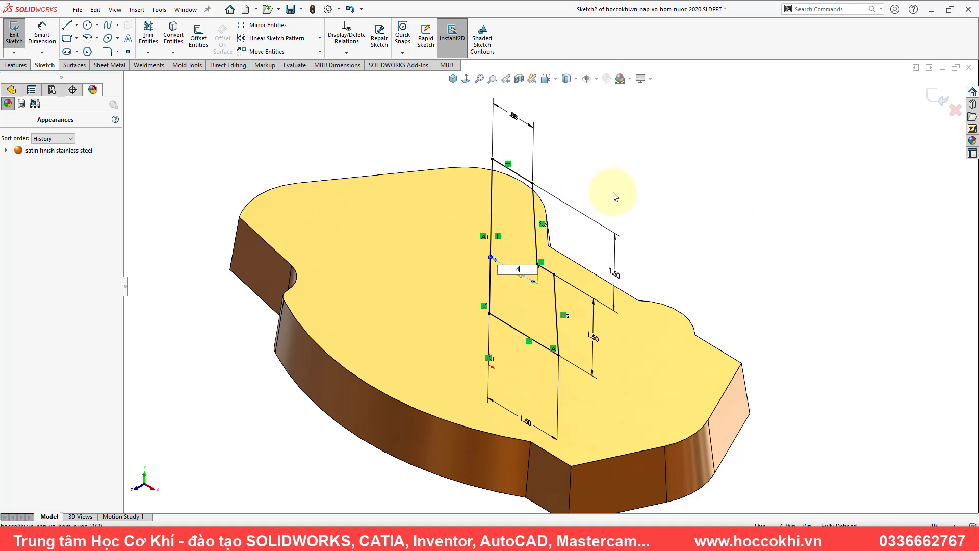
text(4)
key(Return)
click(613, 272)
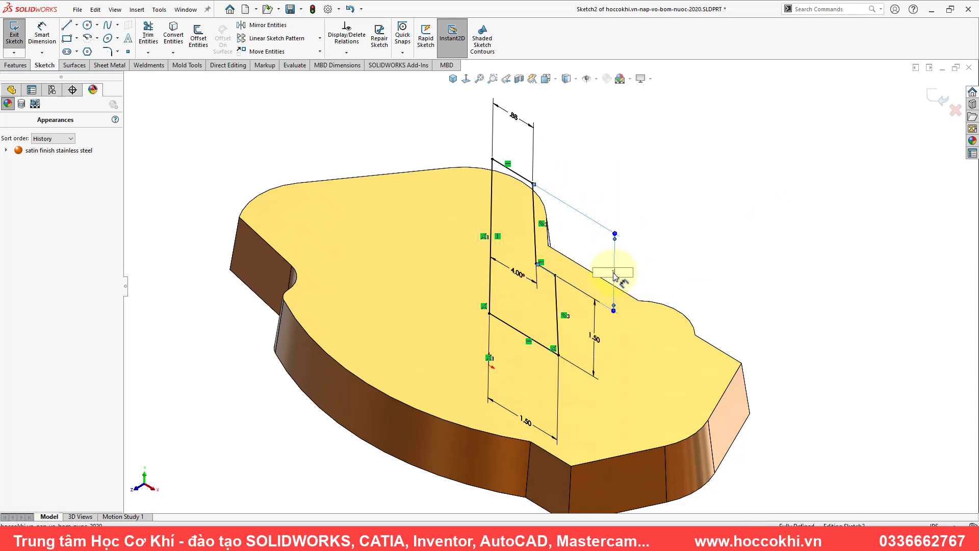
text(1.7)
key(Return)
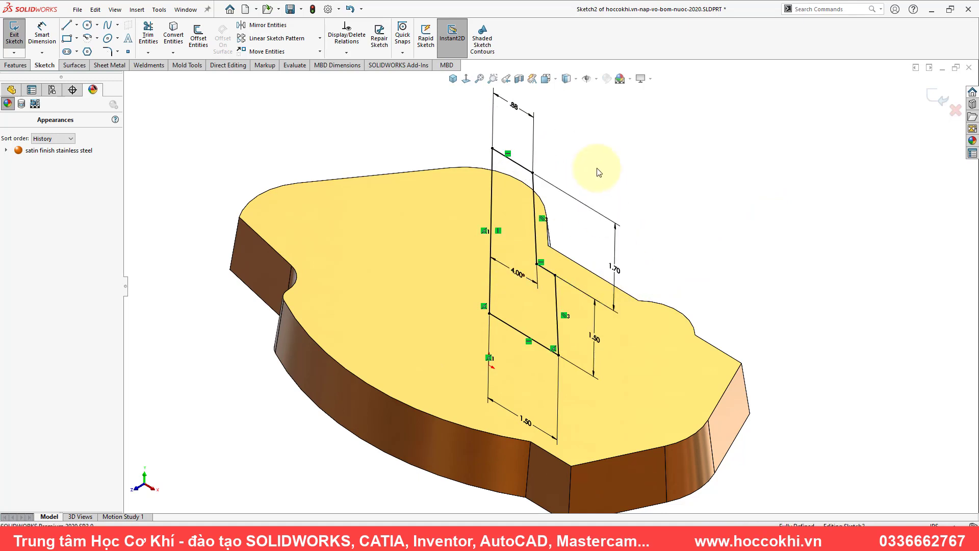
key(d)
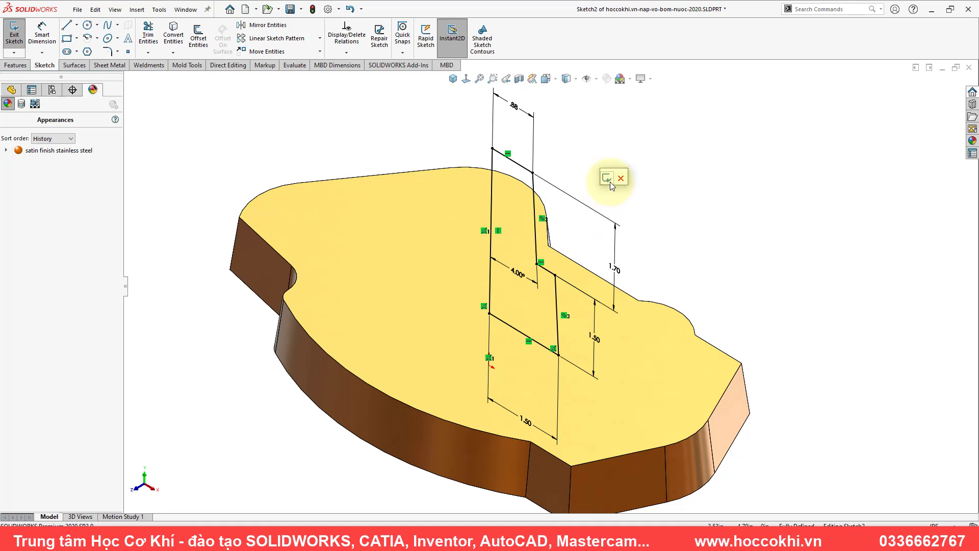
click(607, 179)
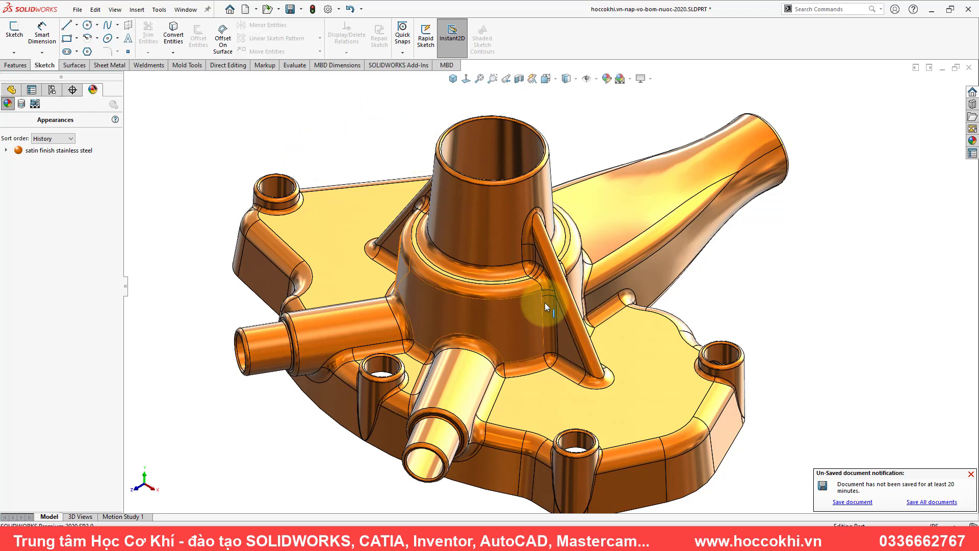
click(484, 289)
key(d)
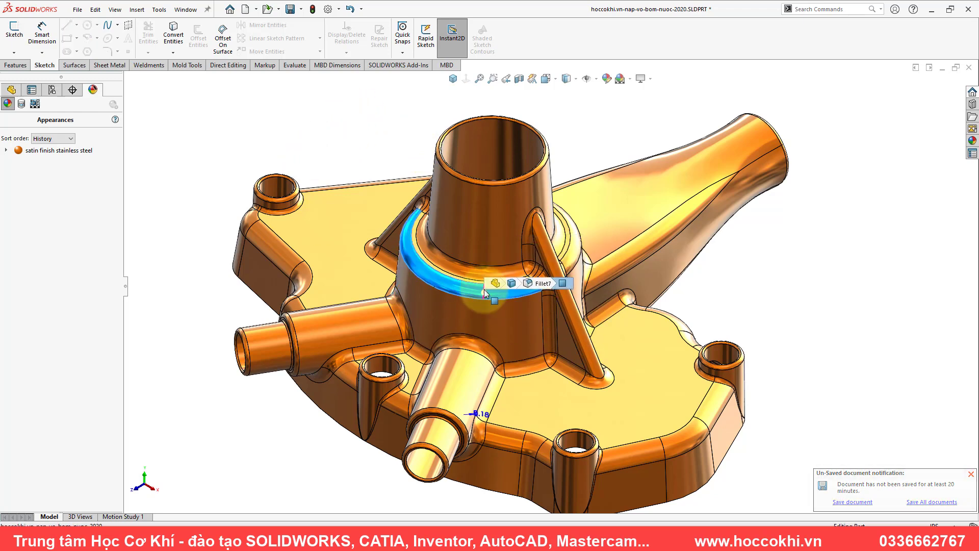
click(378, 162)
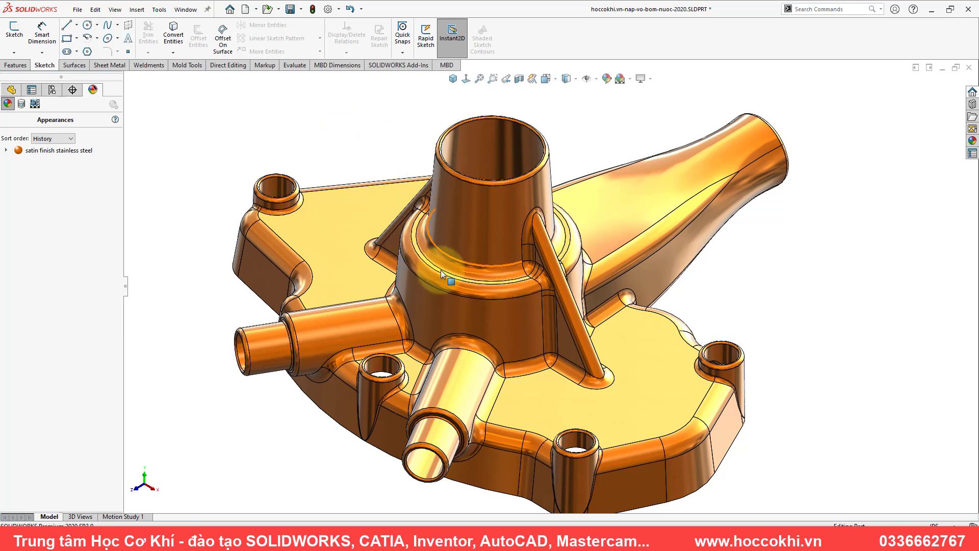
click(426, 272)
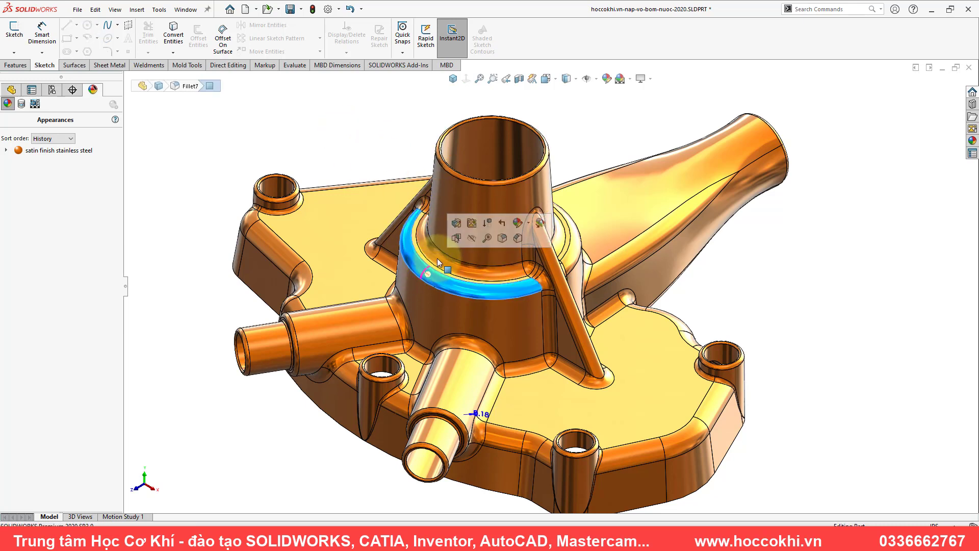
click(457, 223)
click(361, 148)
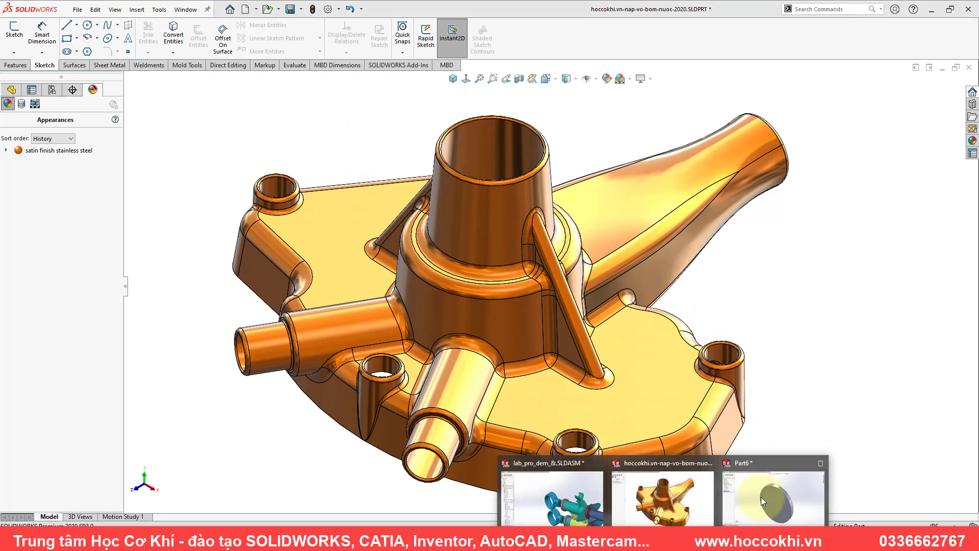
Return to Part6 and start a sketch on the disc's front face.
click(763, 501)
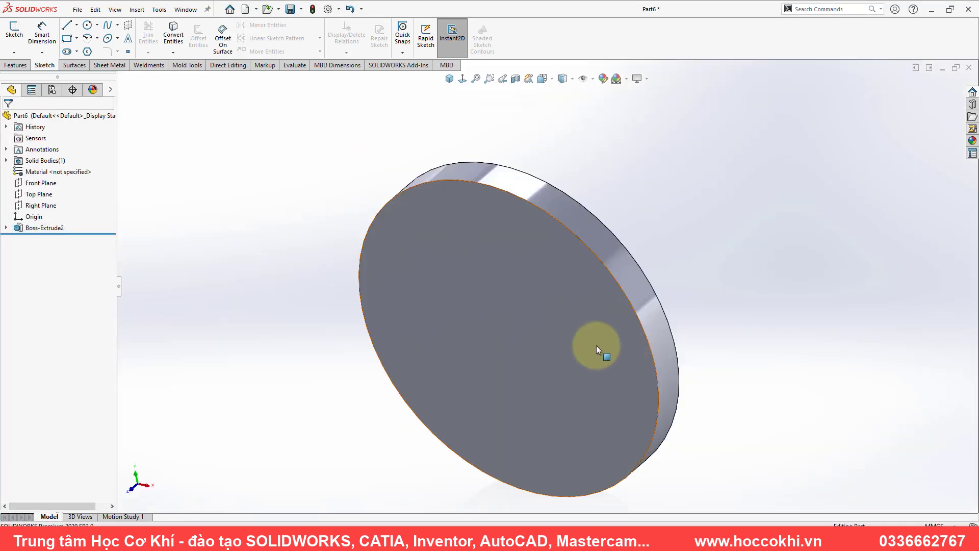
click(443, 250)
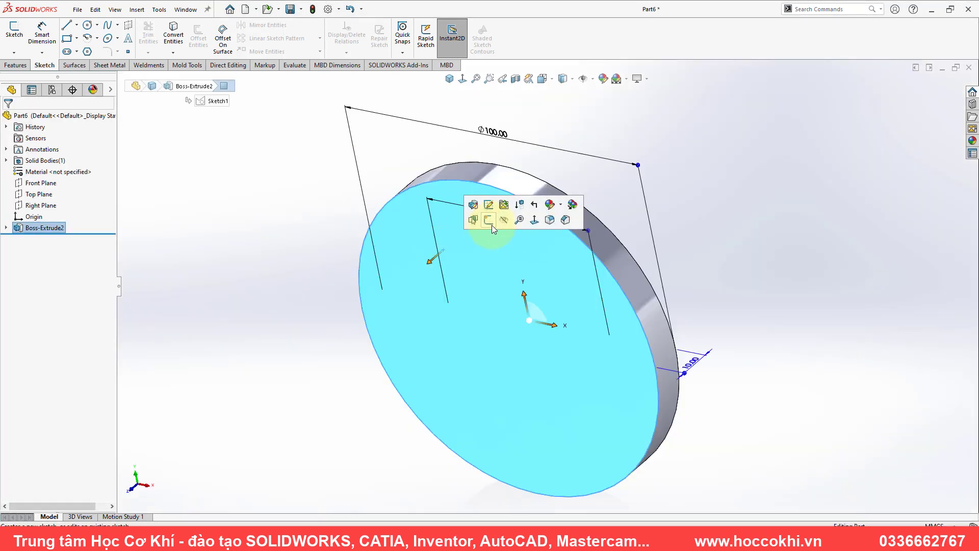
click(492, 225)
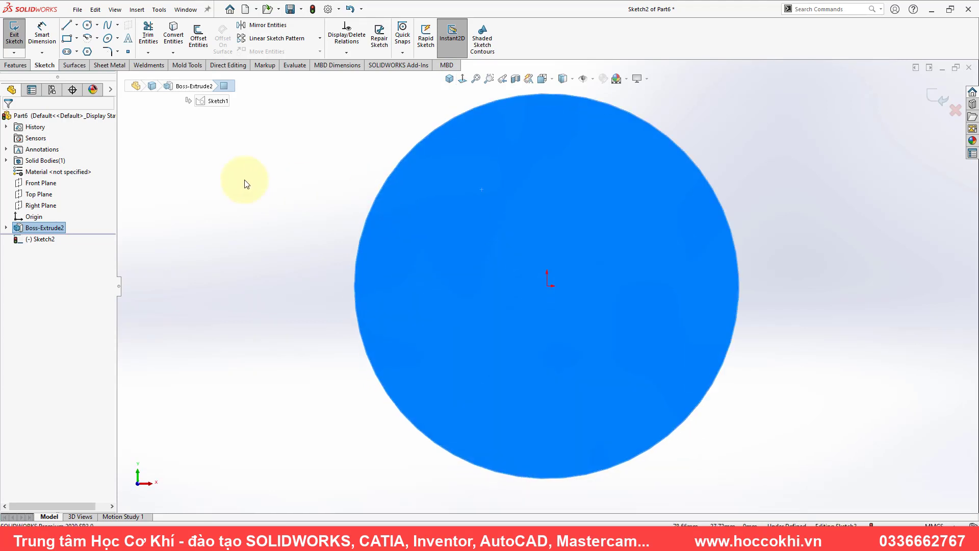
click(246, 184)
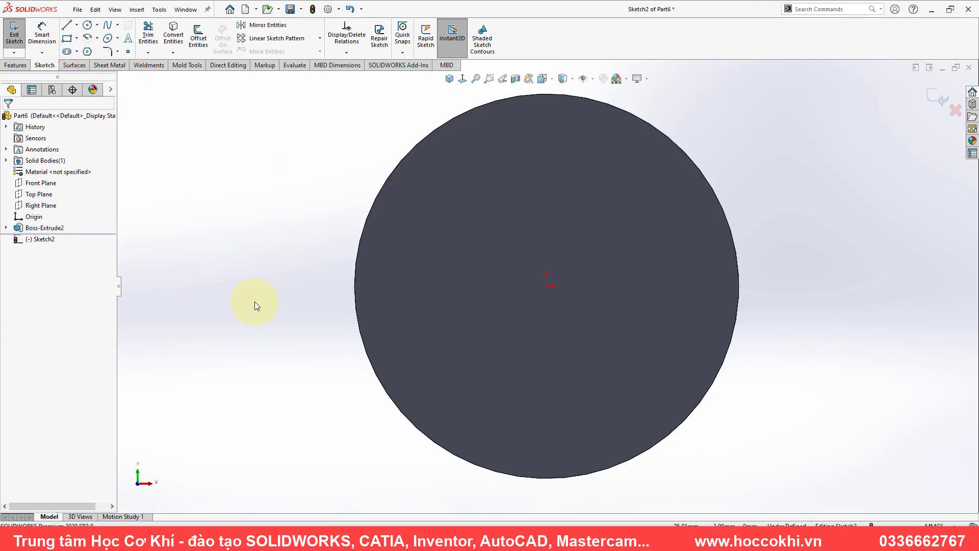
Draw a centre rectangle centred on the origin.
key(s)
click(264, 338)
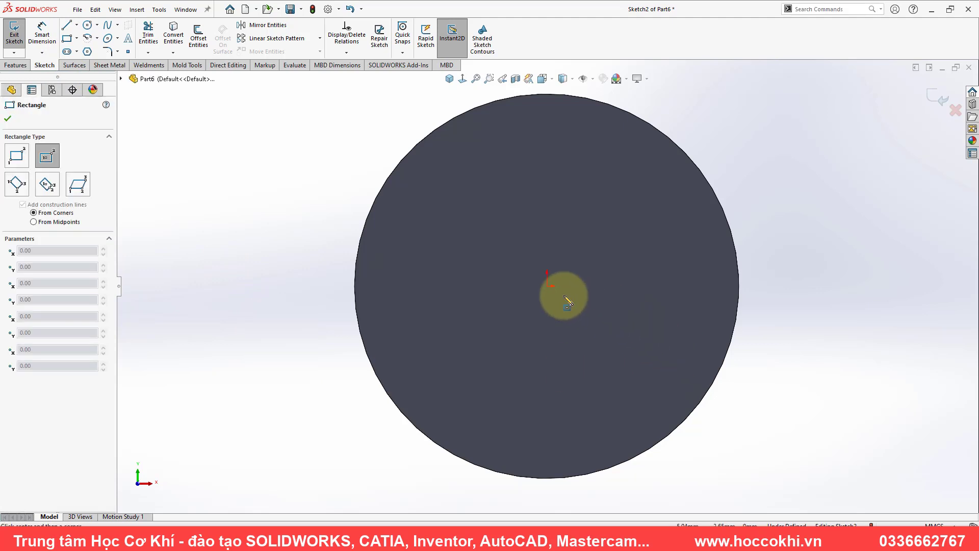
click(546, 286)
click(489, 246)
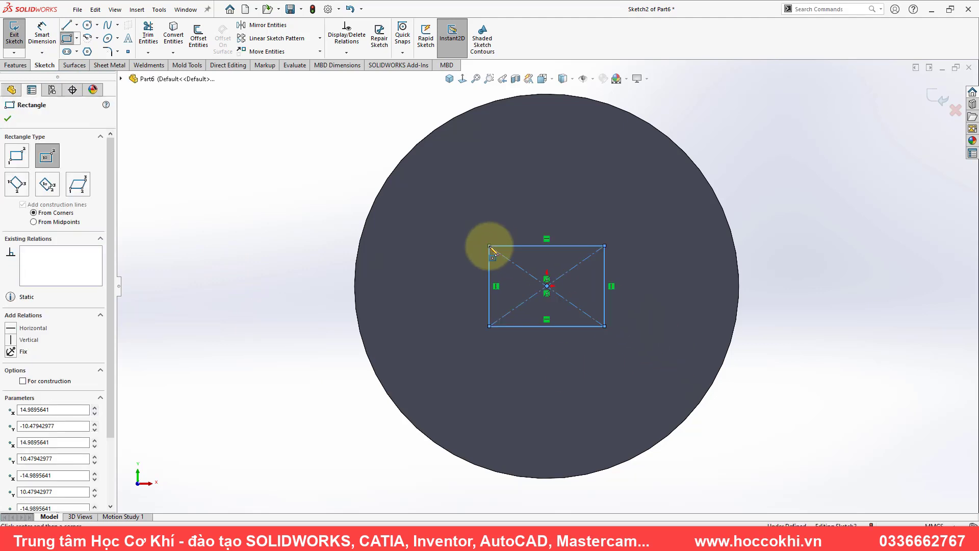
Dimension the rectangle 30 mm wide and 20 mm high, then leave dimensioning.
key(s)
click(520, 255)
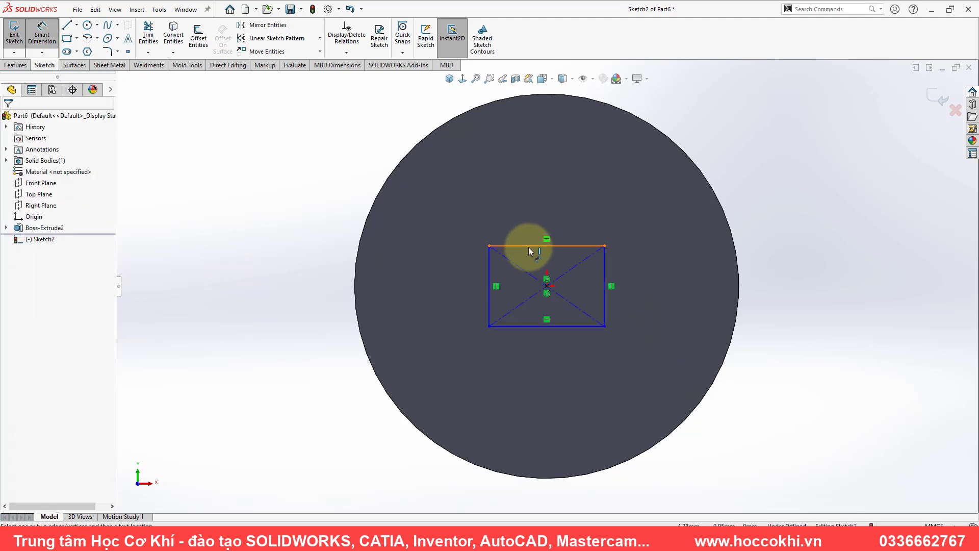
click(544, 219)
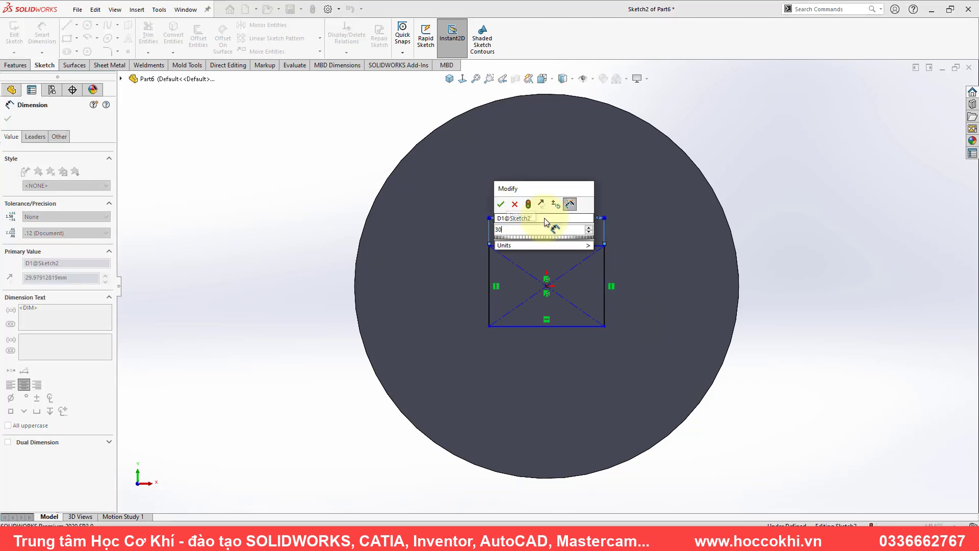
key(Escape)
click(489, 285)
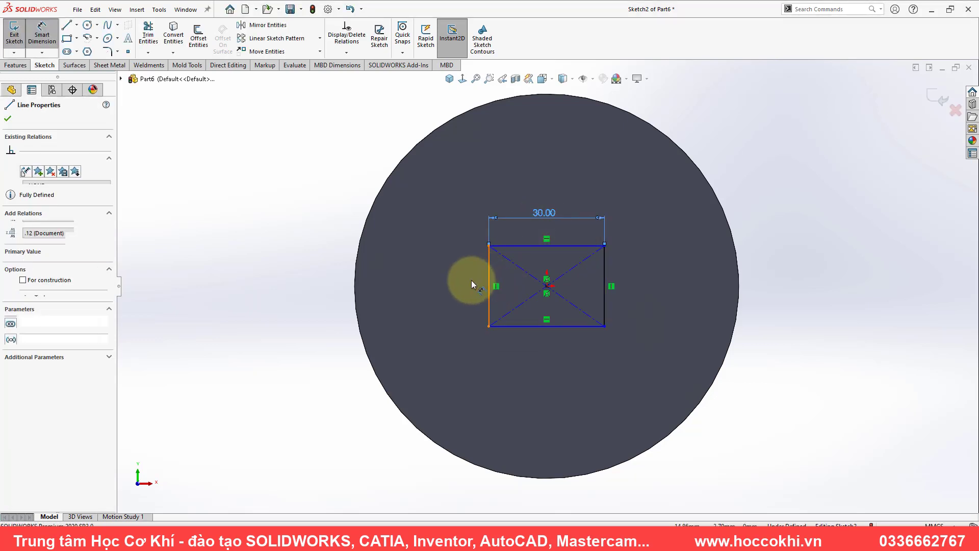
click(470, 284)
key(Escape)
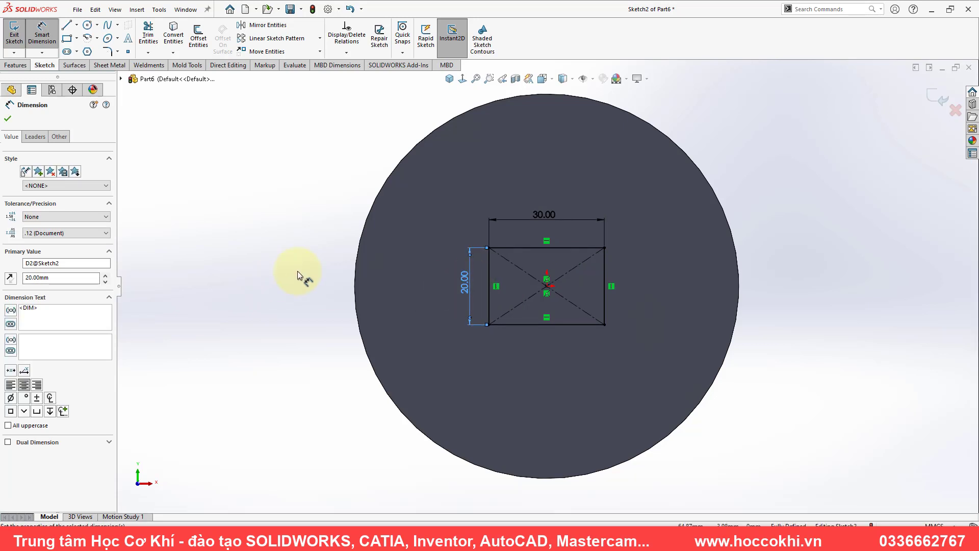
key(Escape)
Exit the rectangle sketch and start an Extruded Cut from the right-click menu.
key(ctrl+b)
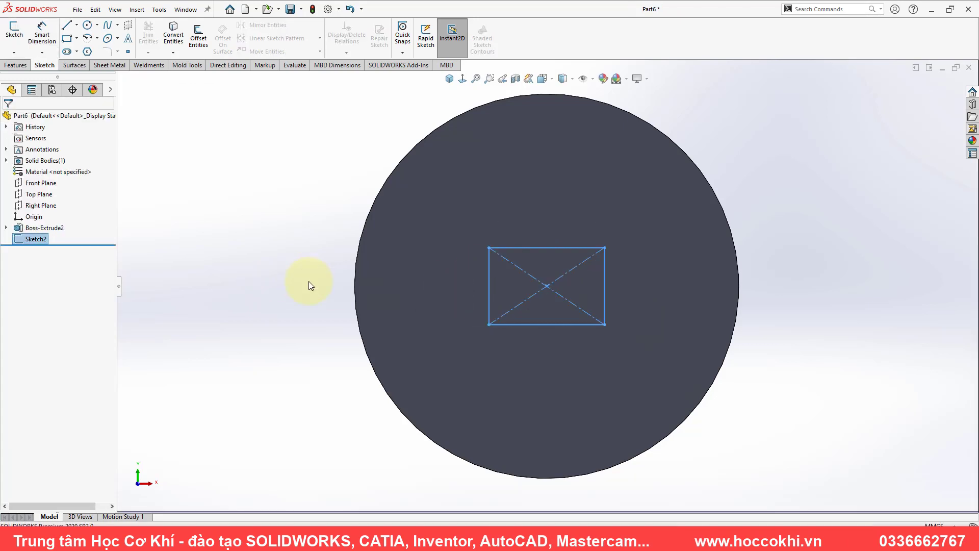
right_click(309, 282)
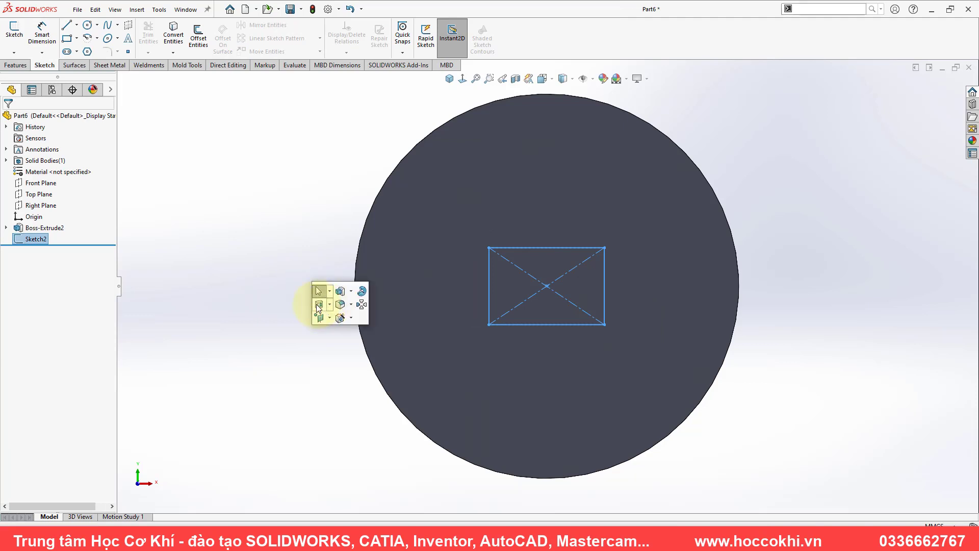
click(316, 305)
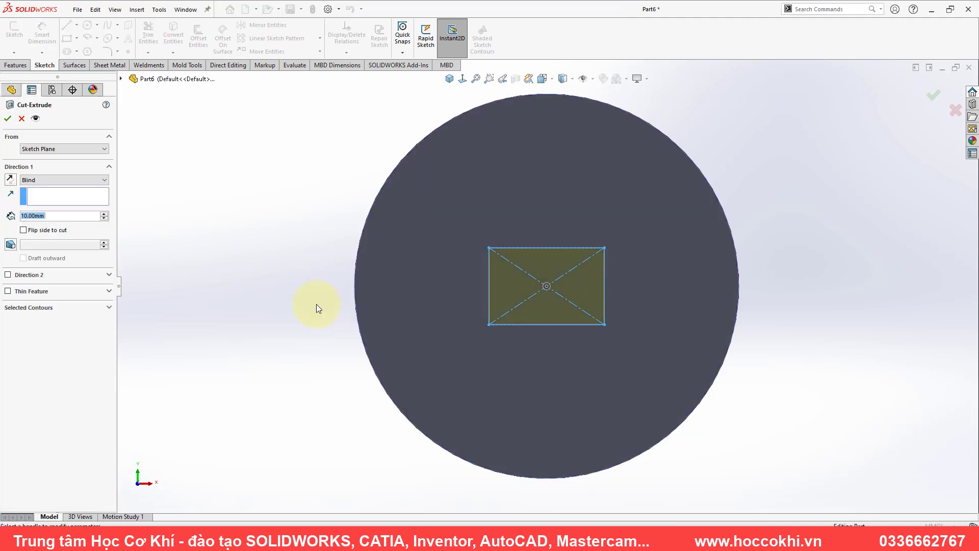
right_click(304, 291)
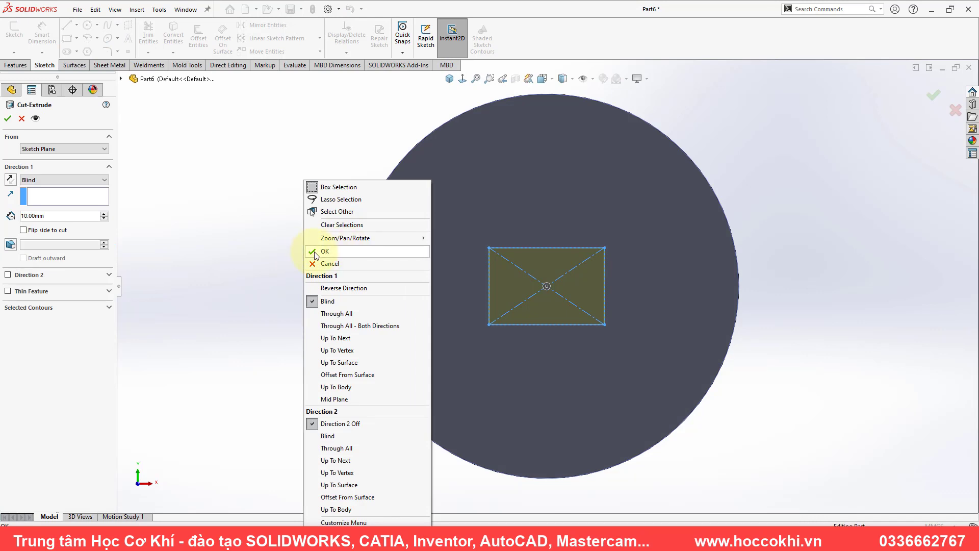
key(Escape)
Set the cut's Direction 1 to Through All and confirm it.
click(92, 177)
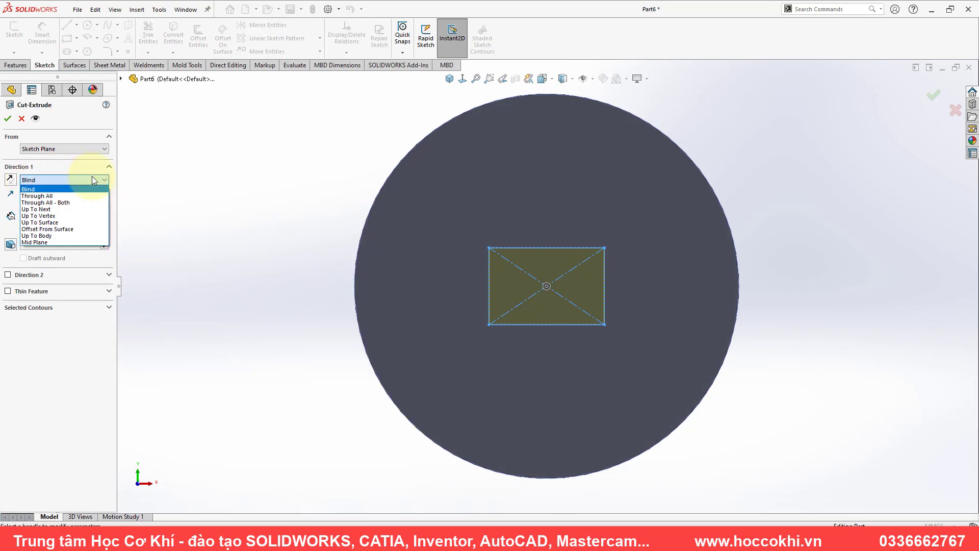
click(65, 199)
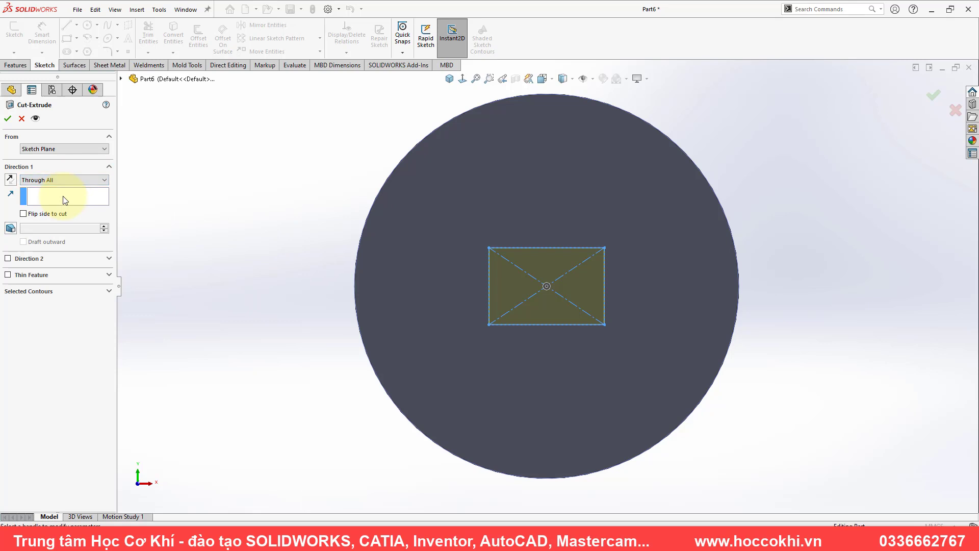
mouse_move(288, 262)
middle_down()
mouse_move(319, 210)
mouse_move(227, 247)
mouse_move(273, 232)
mouse_move(310, 264)
mouse_move(286, 243)
middle_up()
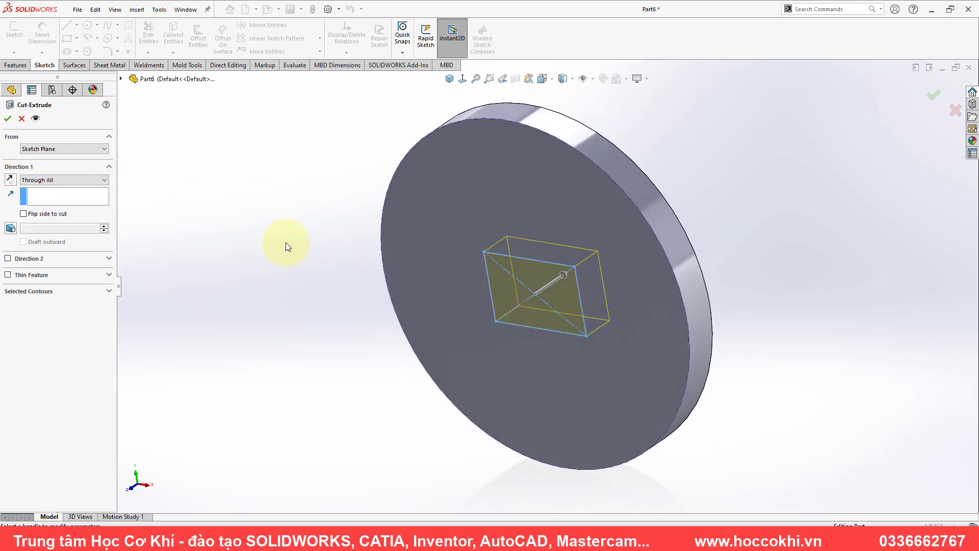
right_click(280, 220)
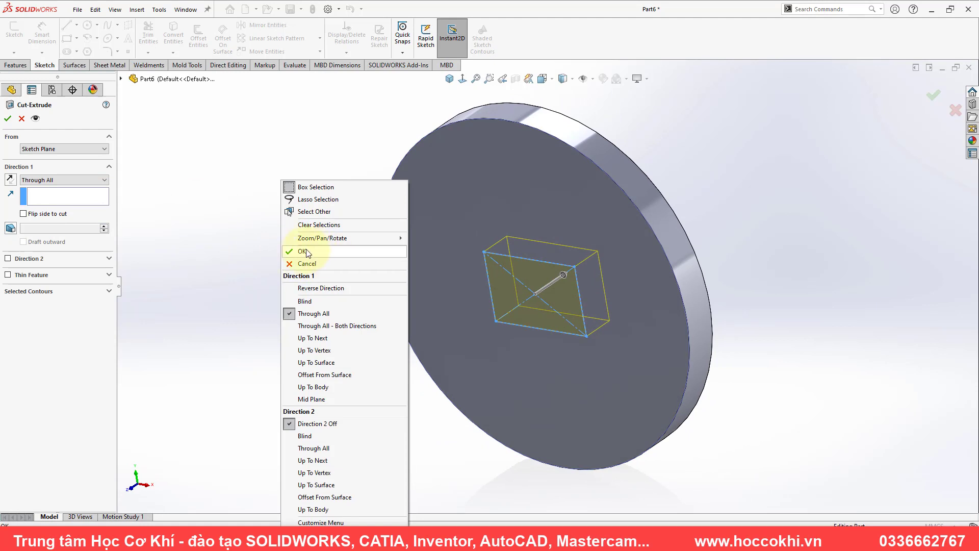
click(246, 241)
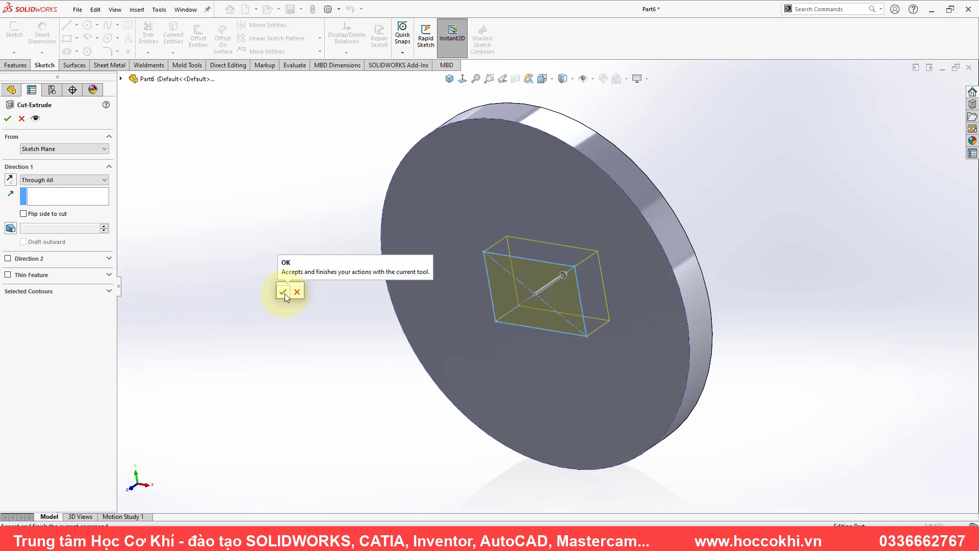
click(283, 292)
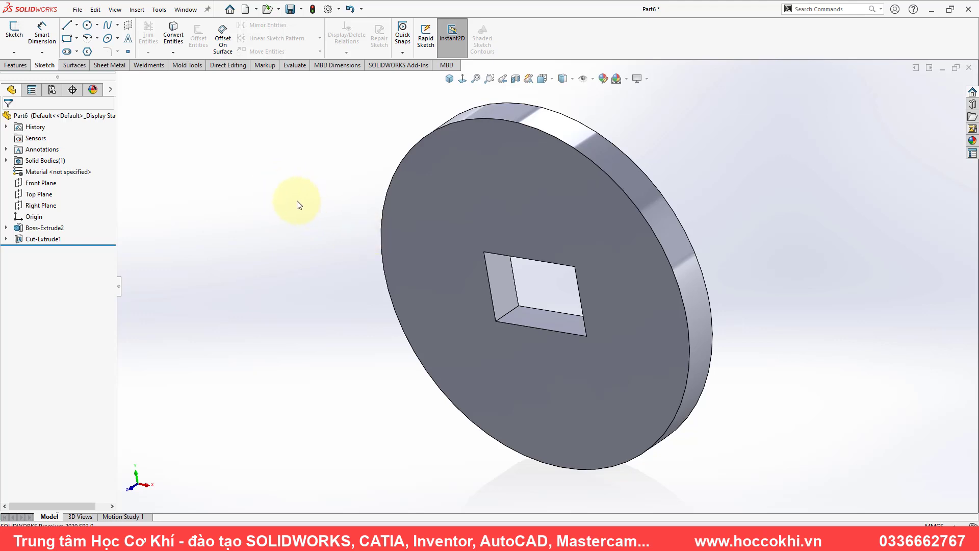
Fillet the four edges of the rectangular hole at 10 mm radius, creating Fillet1.
mouse_move(300, 206)
middle_down()
mouse_move(310, 164)
mouse_move(279, 109)
mouse_move(289, 135)
mouse_move(279, 184)
middle_up()
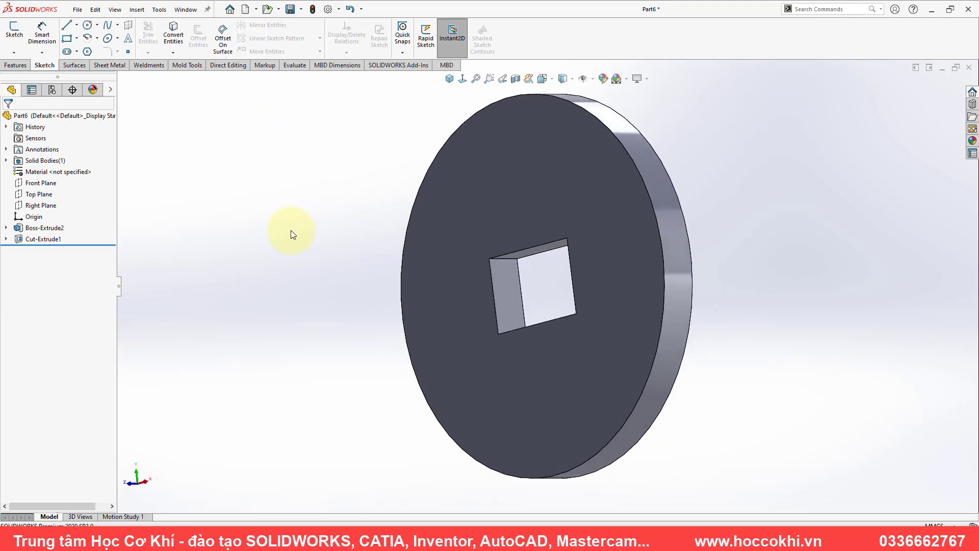
key(s)
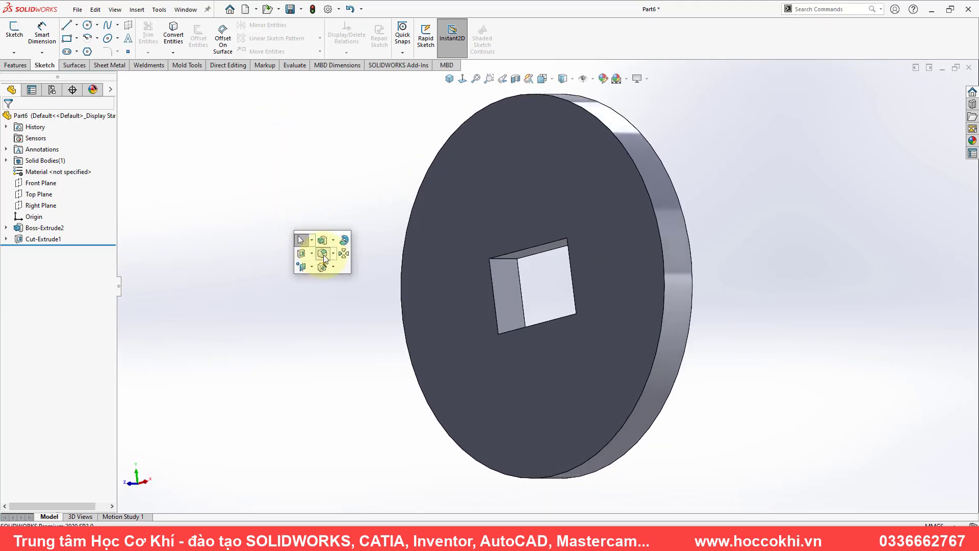
click(324, 254)
click(510, 261)
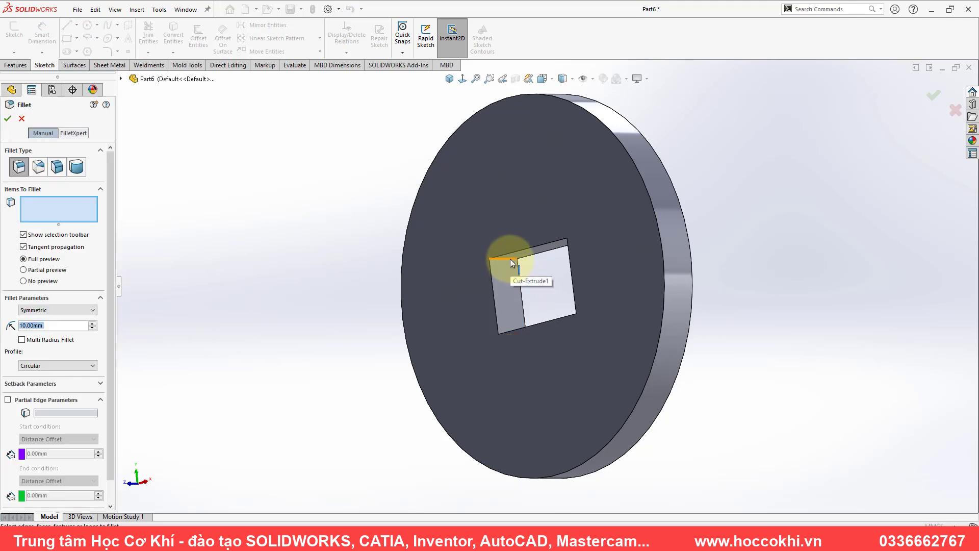
middle_drag(566, 268, 645, 203)
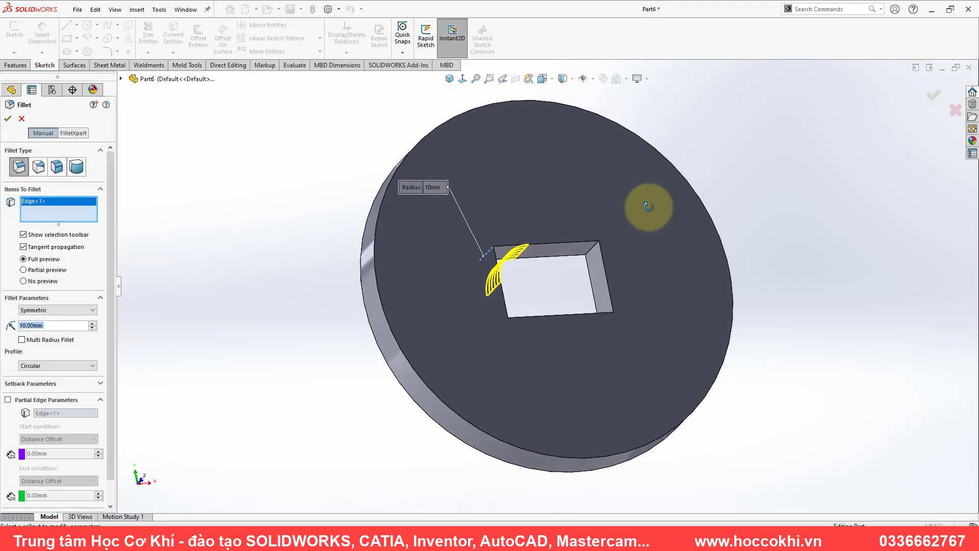
click(590, 248)
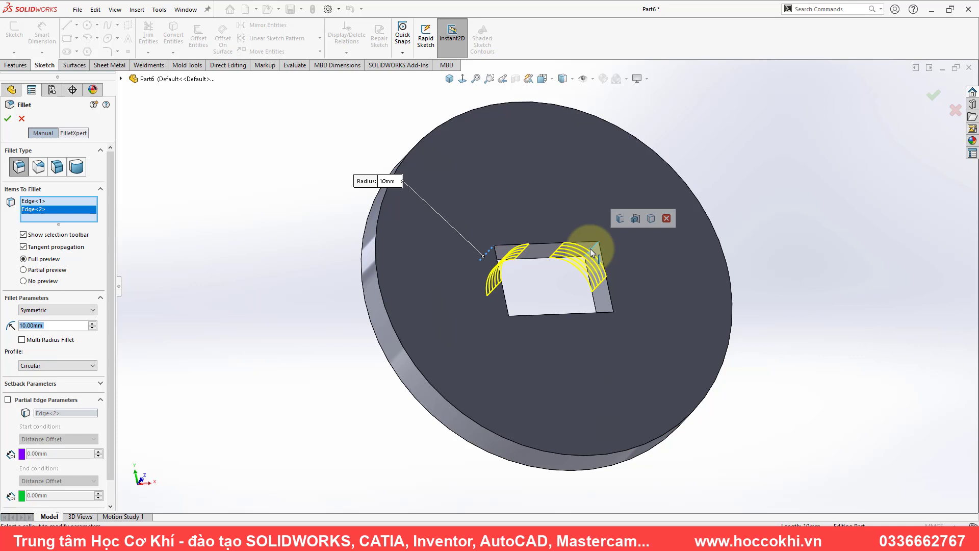
mouse_move(602, 303)
middle_down()
mouse_move(607, 310)
mouse_move(509, 332)
middle_up()
click(607, 310)
click(506, 330)
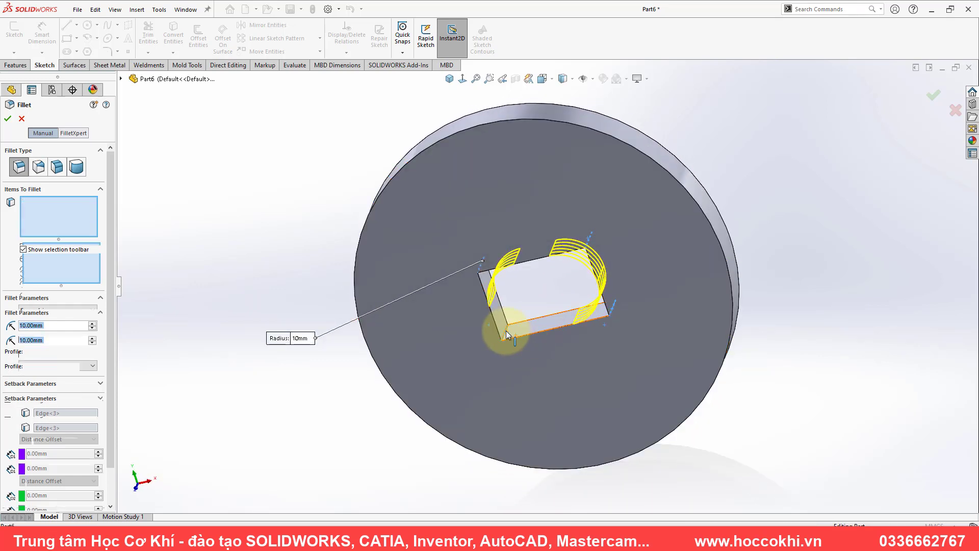
key(Return)
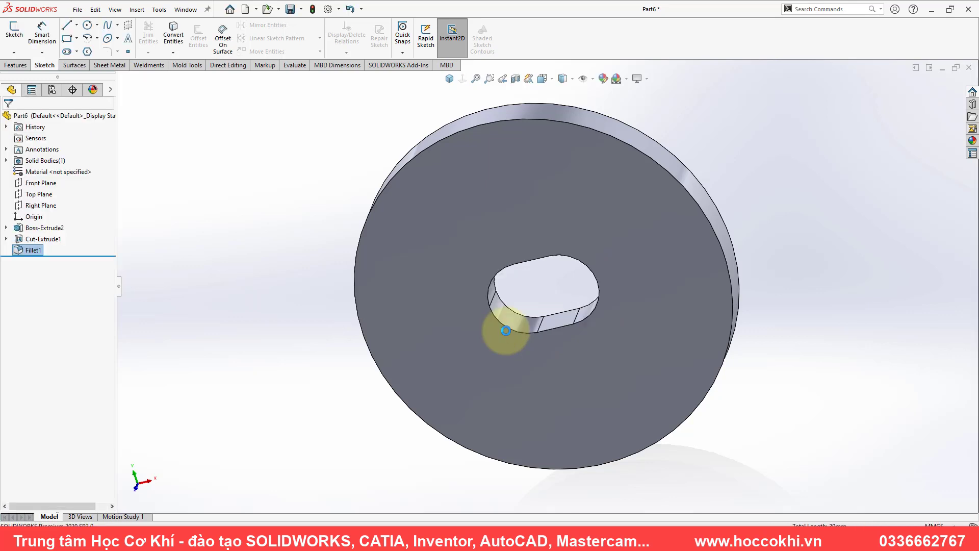
Turn the disc to the front view, then orbit to inspect its rim and hole walls.
key(ctrl+1)
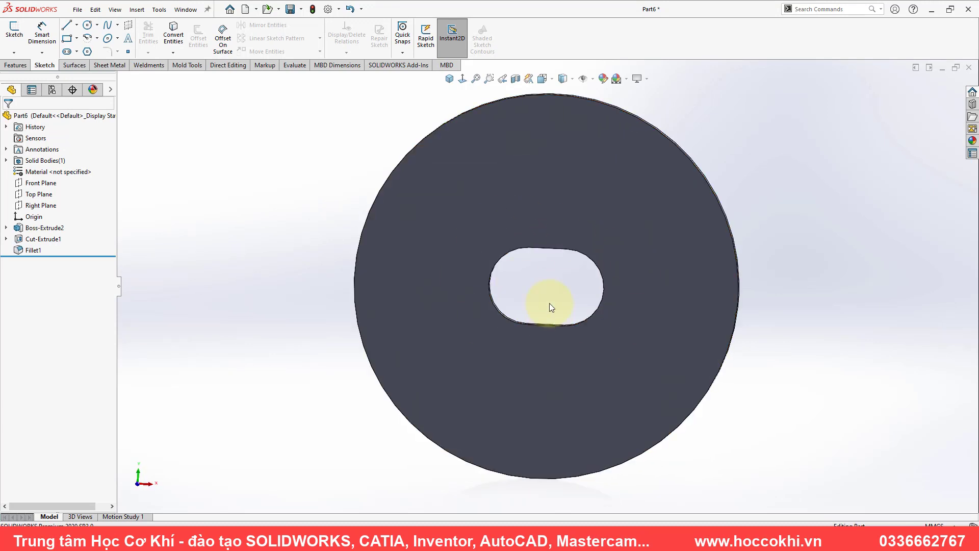
mouse_move(549, 303)
middle_down()
mouse_move(537, 348)
mouse_move(293, 273)
middle_up()
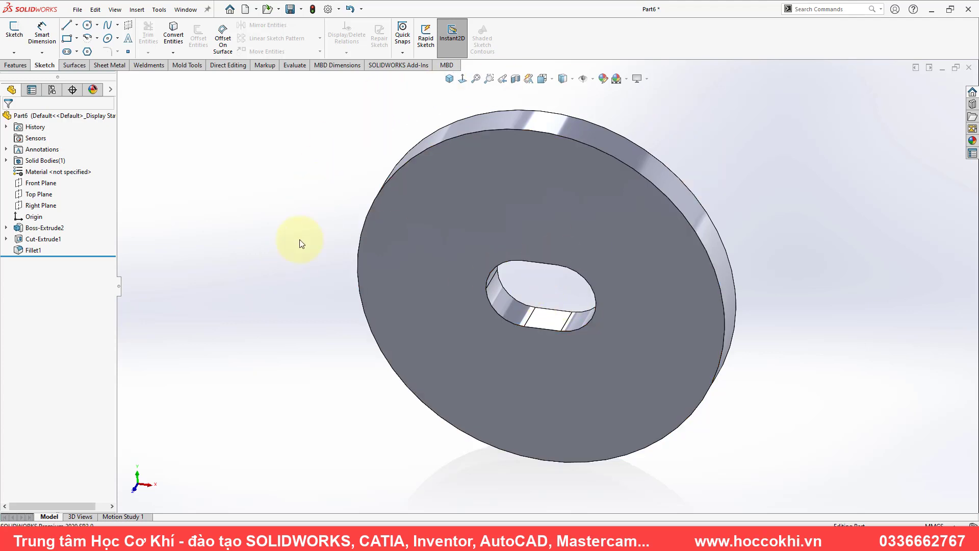
middle_drag(379, 313, 328, 289)
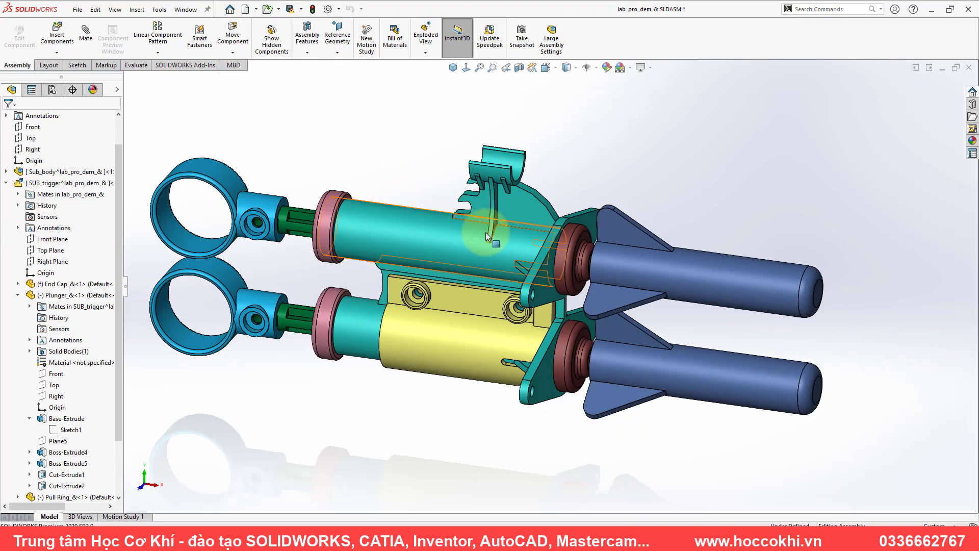
Select the plunger shaft face, move the breadcrumbs with D, and pick Base-Extrude's Sketch1.
scroll(454, 204, up, 3)
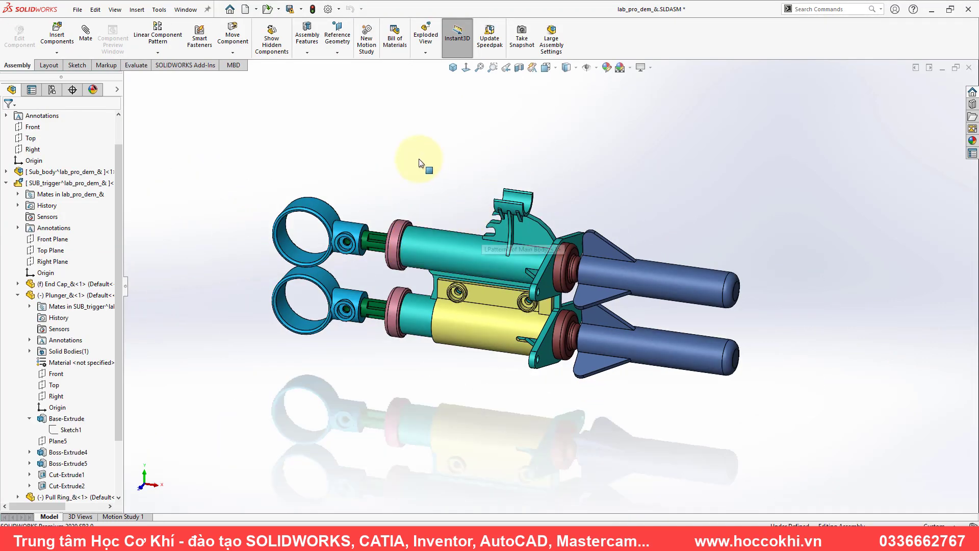
mouse_move(454, 225)
middle_down()
mouse_move(423, 246)
mouse_move(455, 185)
middle_up()
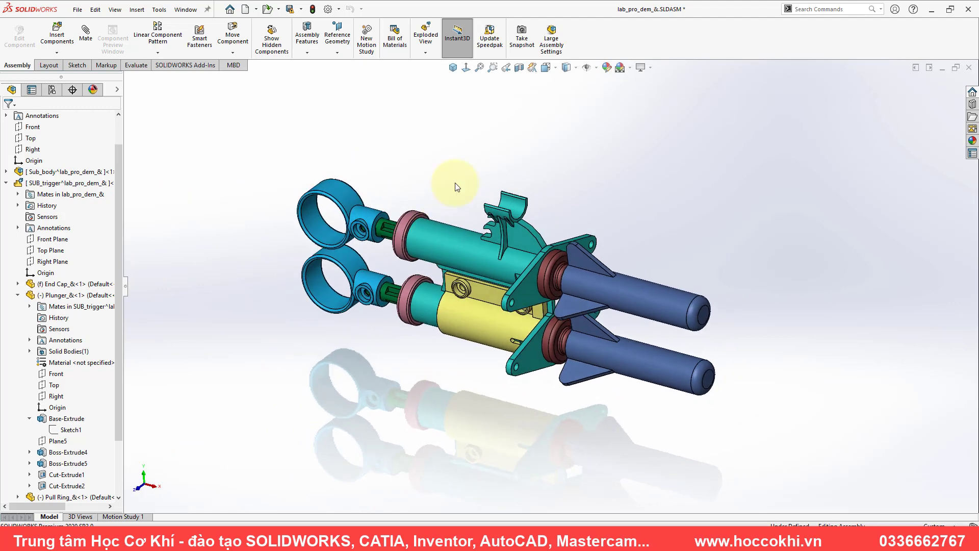
scroll(357, 204, down, 2)
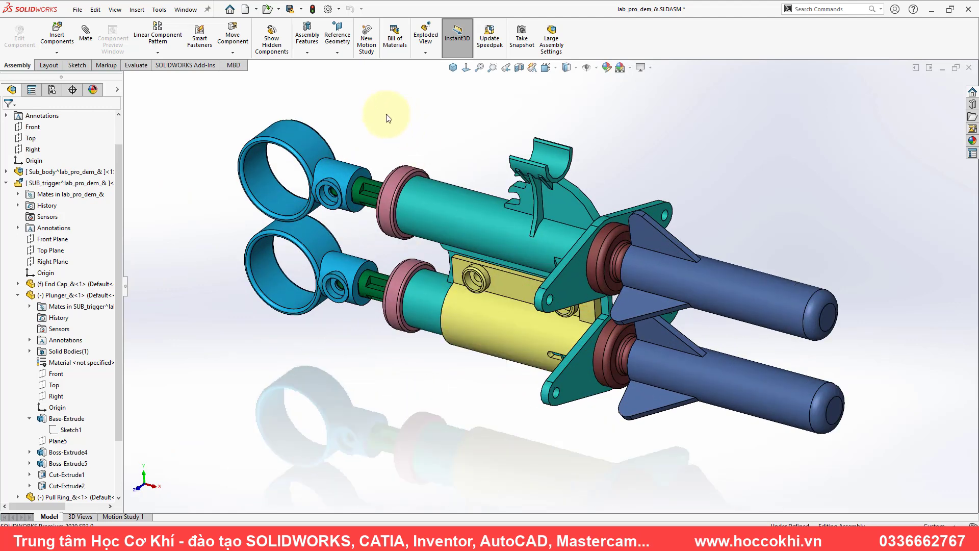
scroll(359, 178, down, 2)
scroll(449, 234, down, 2)
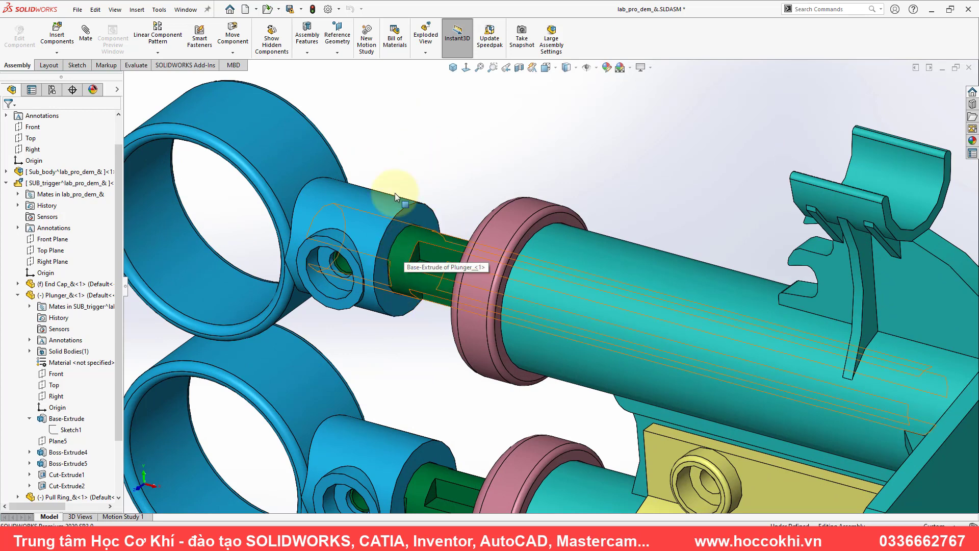
click(404, 250)
key(d)
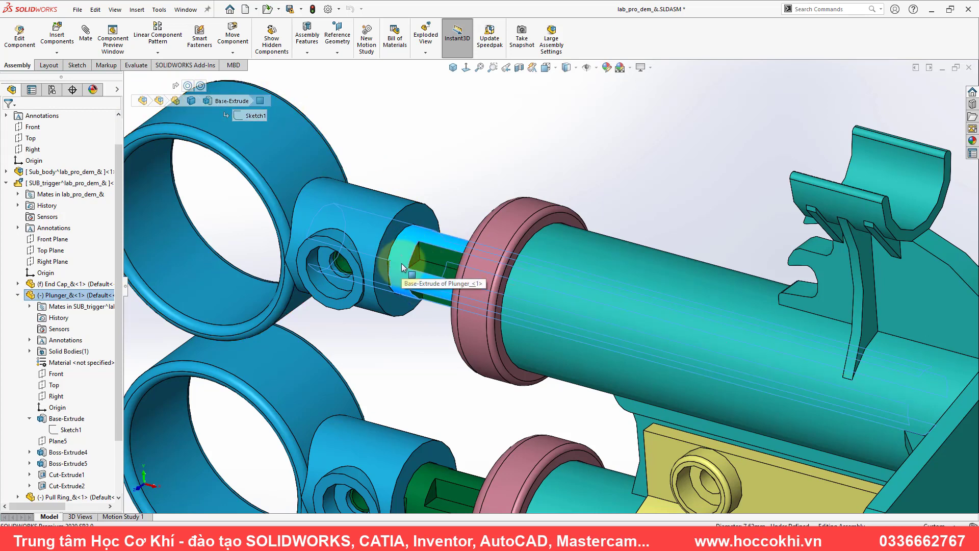
key(d)
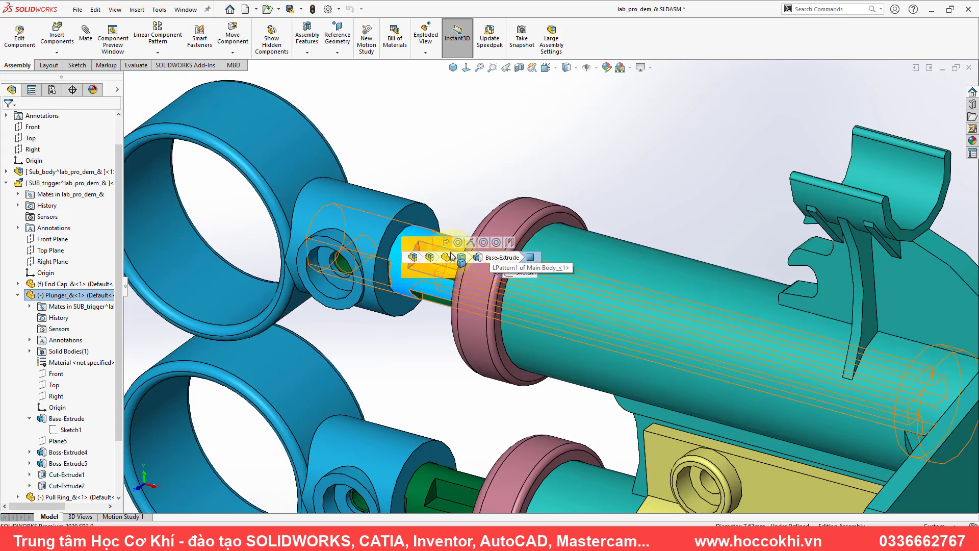
mouse_move(529, 257)
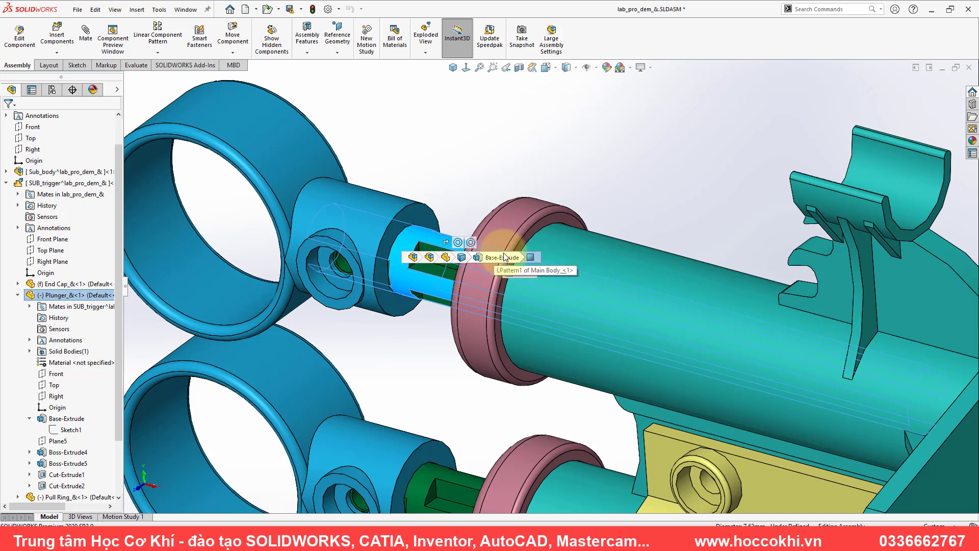
click(504, 256)
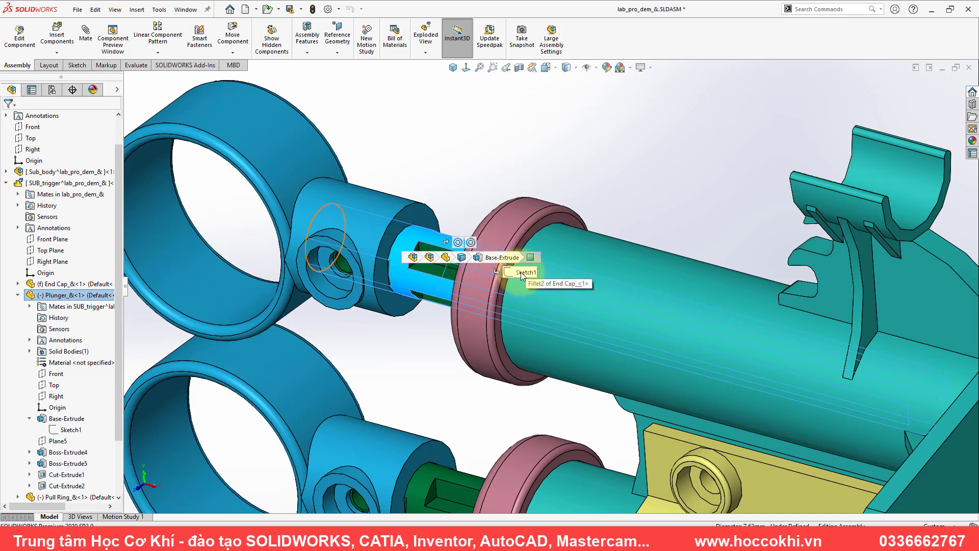
click(523, 274)
Edit the plunger's Sketch1 in place and orbit the assembly around it.
click(539, 211)
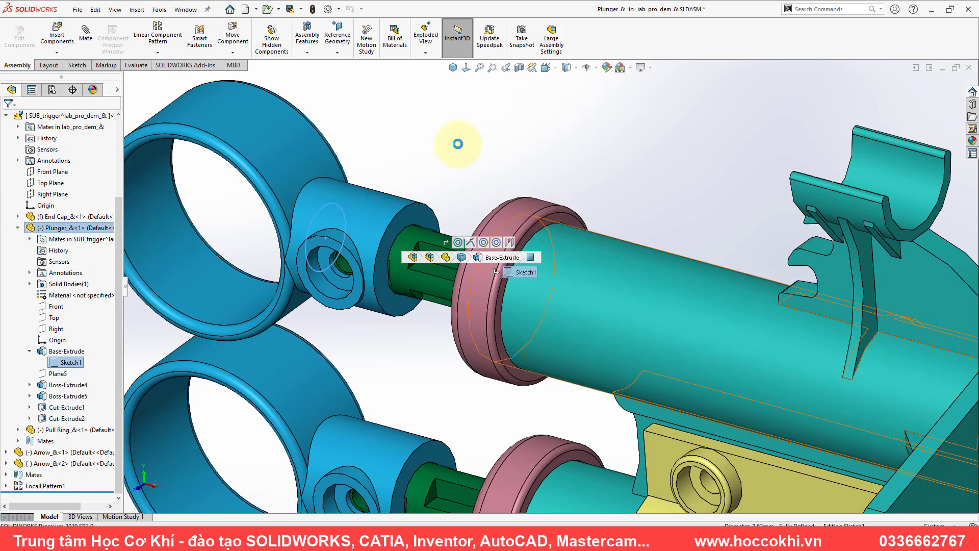
scroll(445, 231, down, 3)
scroll(446, 229, up, 2)
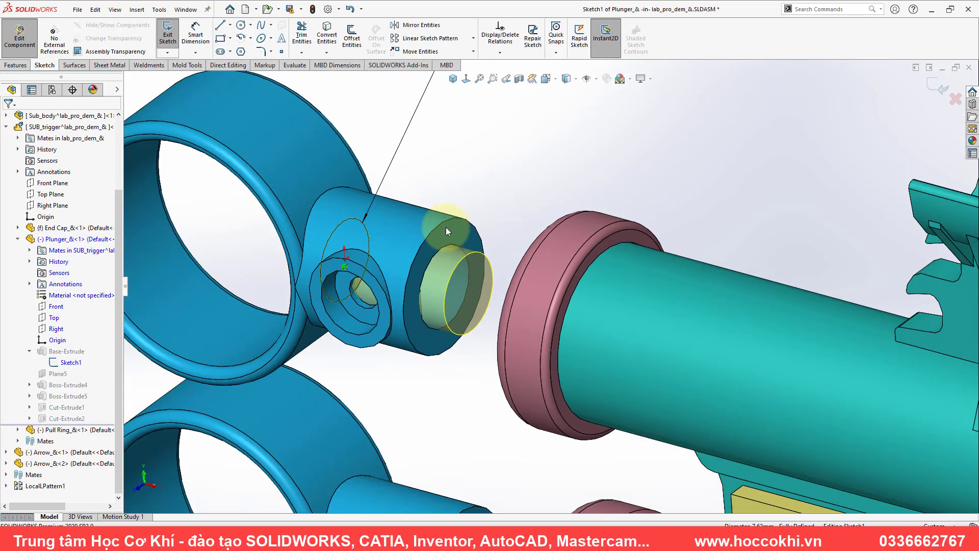
scroll(446, 228, up, 3)
middle_drag(490, 114, 605, 168)
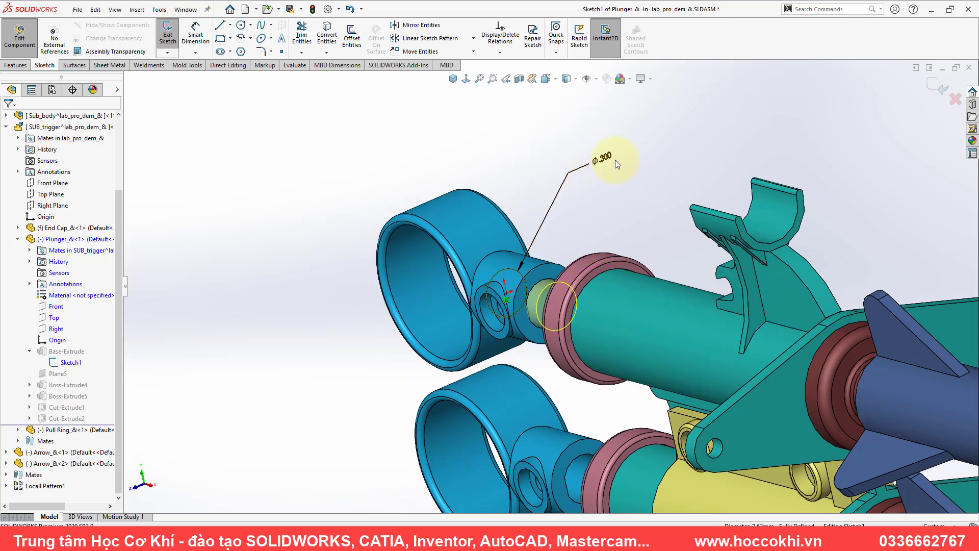
Exit the sketch and component editing, then view the trigger assembly isometrically.
click(494, 167)
click(507, 180)
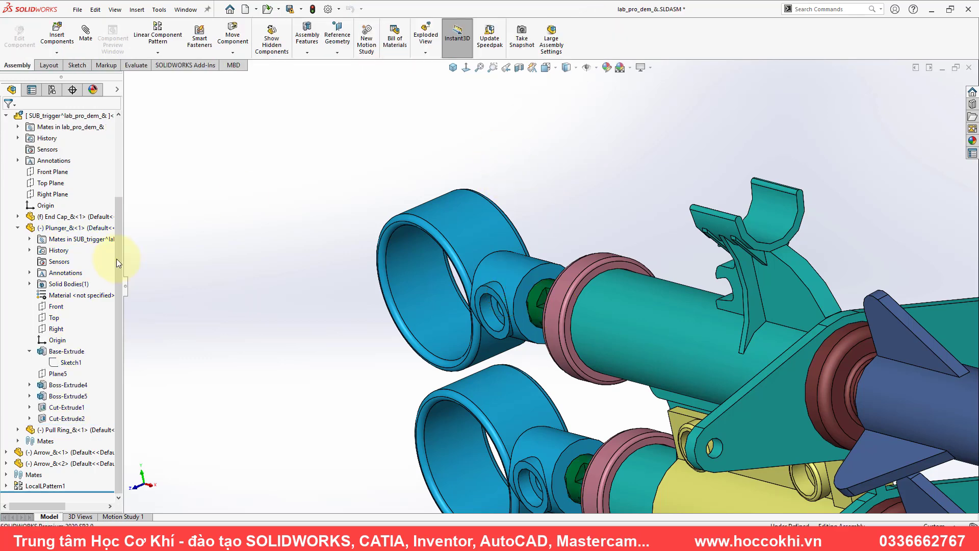
click(453, 67)
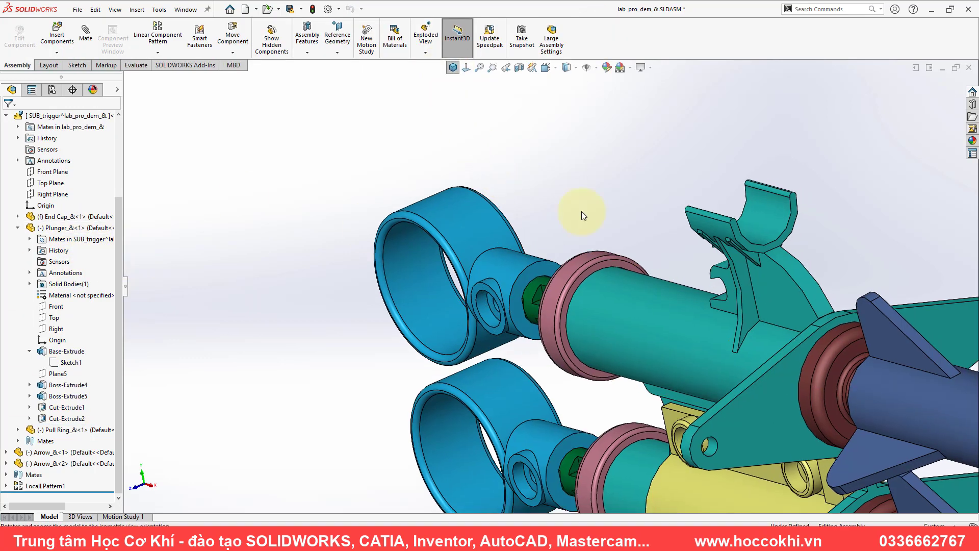
mouse_move(565, 235)
middle_down()
mouse_move(571, 160)
mouse_move(590, 277)
middle_up()
scroll(590, 278, down, 4)
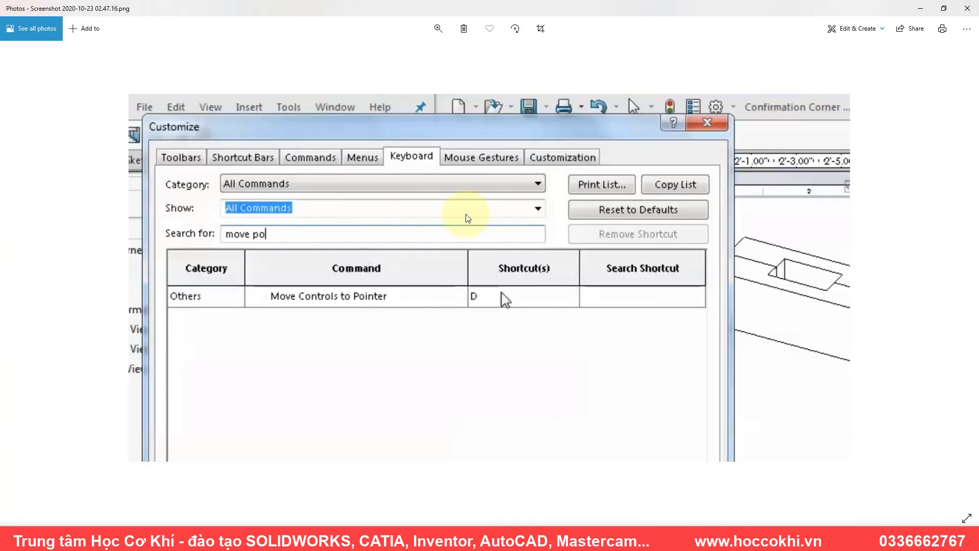
Switch from the taskbar to the Part6 window showing the slotted disc.
click(924, 487)
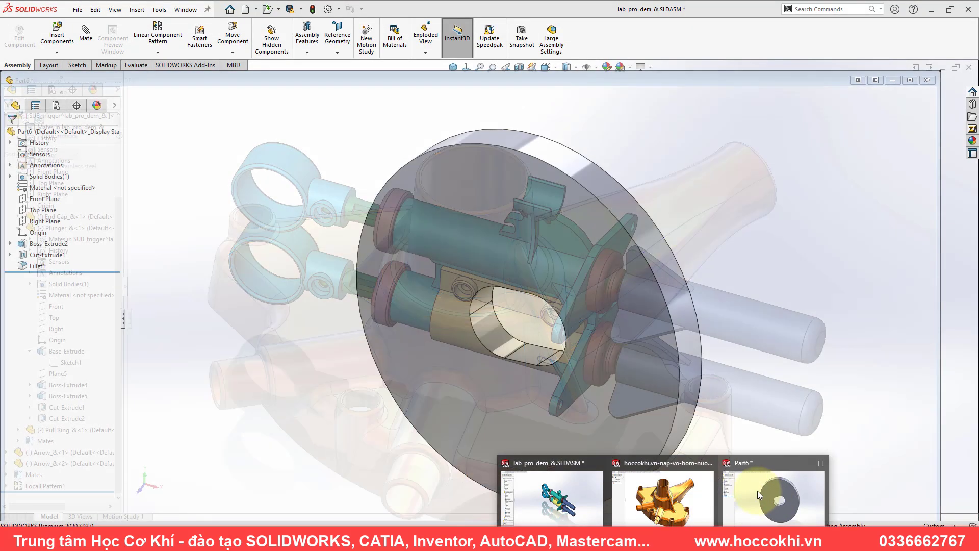
click(758, 493)
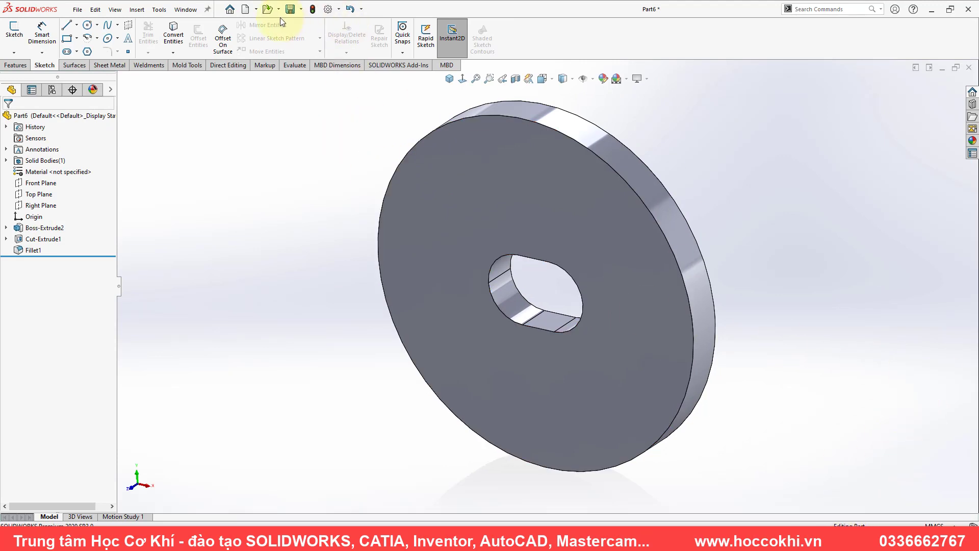
Bring up Customize from the Options menu, go to Keyboard, and expand the Show filter.
click(340, 10)
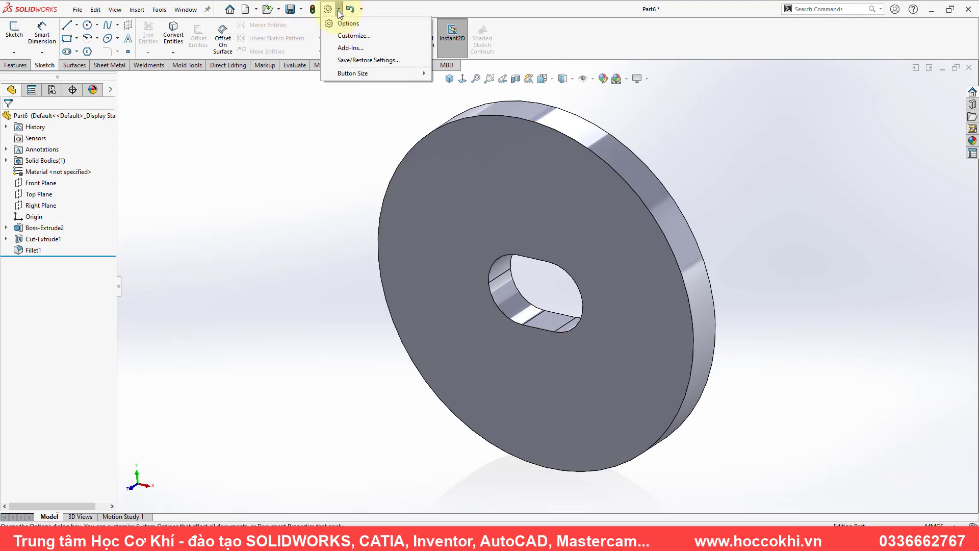
click(339, 10)
click(301, 196)
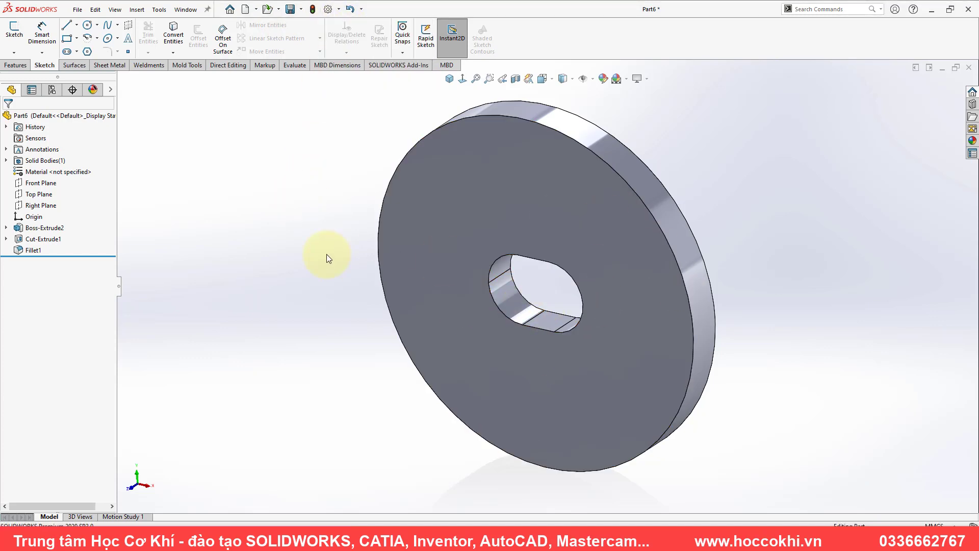
click(340, 10)
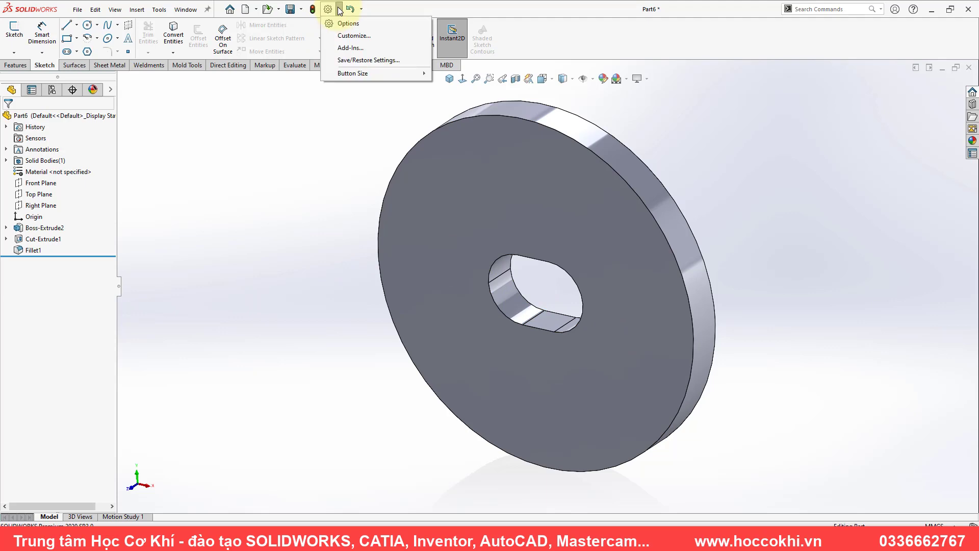
click(352, 35)
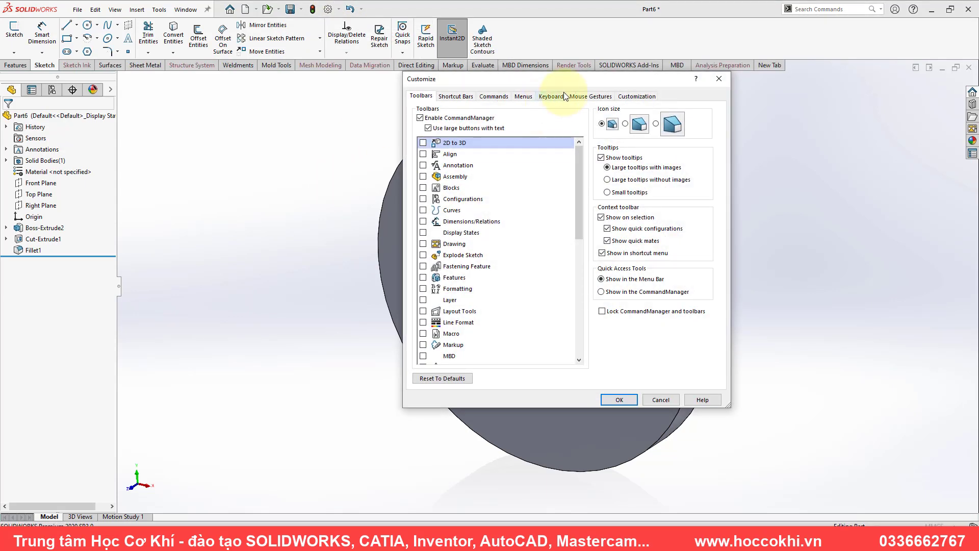
click(552, 95)
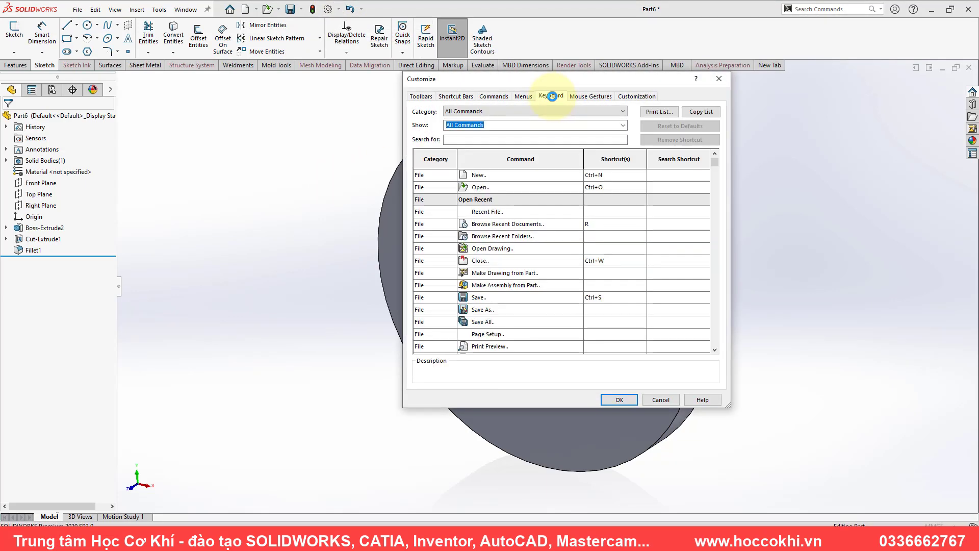
click(546, 139)
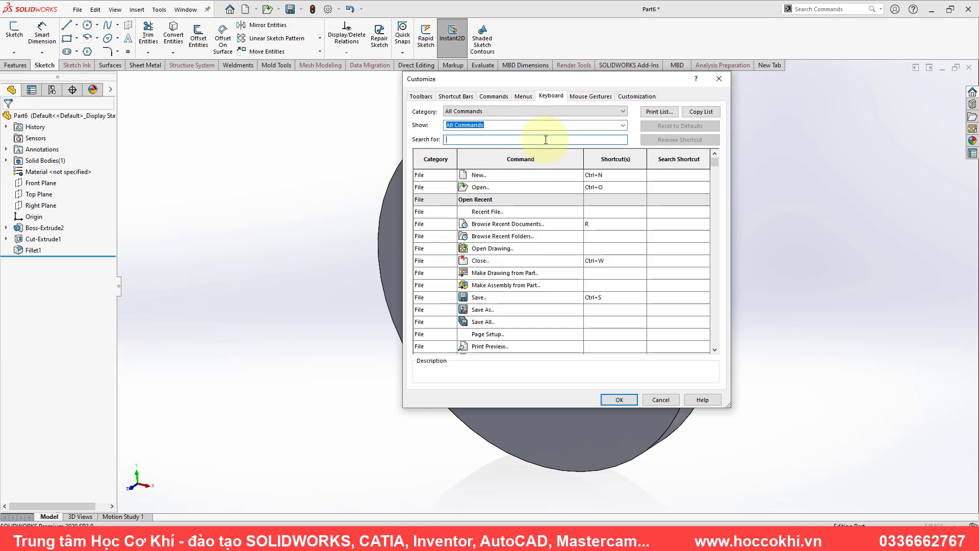
click(624, 125)
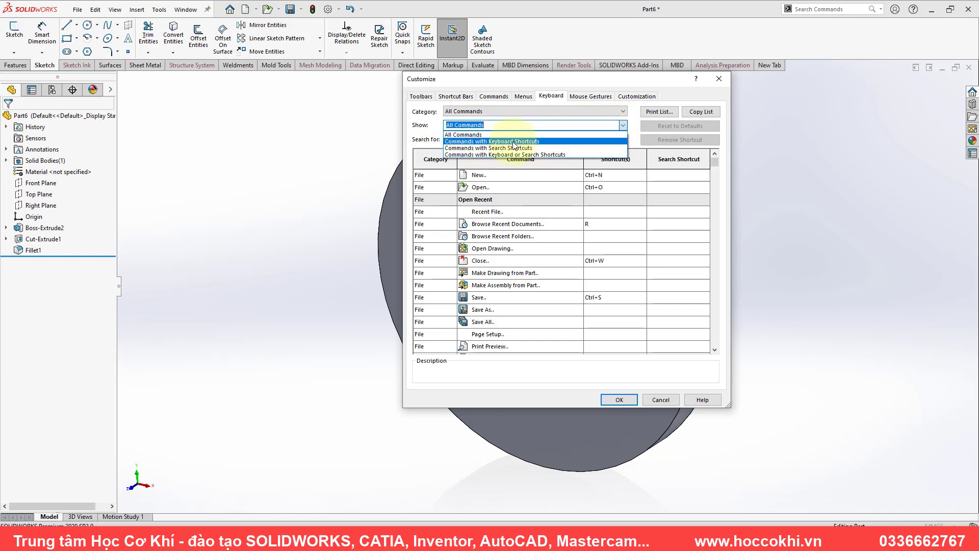
Filter to Commands with Keyboard Shortcuts and find Move Selection Breadcrumbs assigned to D.
click(533, 142)
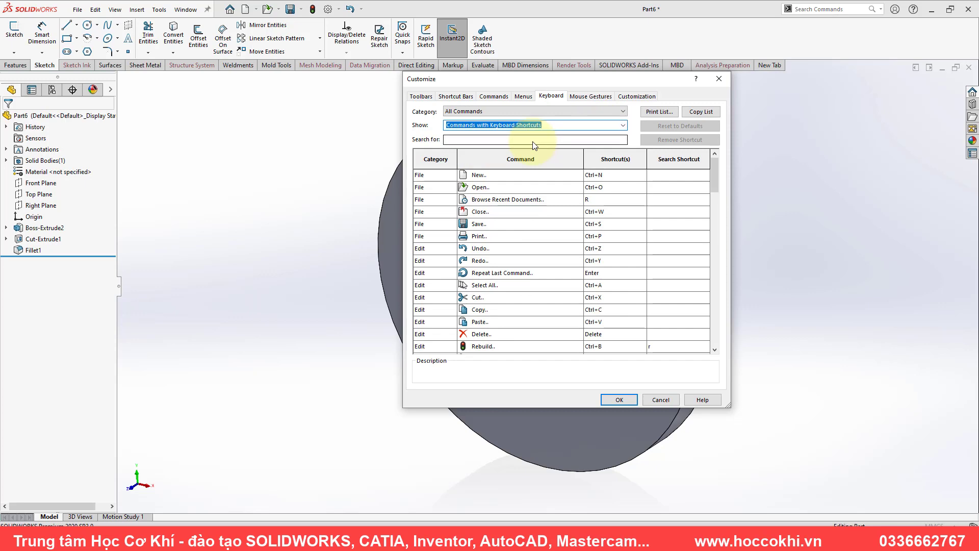
scroll(604, 251, down, 4)
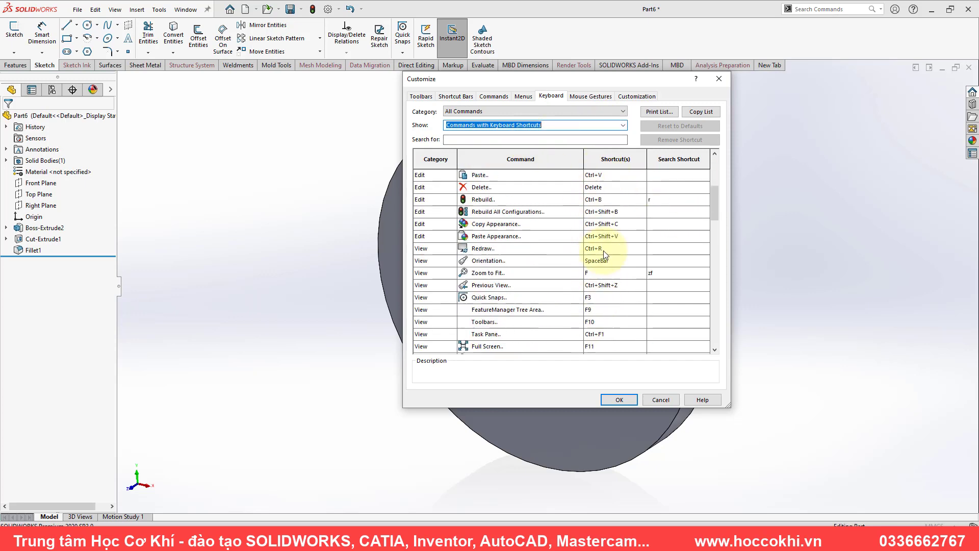
scroll(603, 253, down, 1)
scroll(603, 249, down, 2)
scroll(602, 244, down, 1)
scroll(600, 241, down, 3)
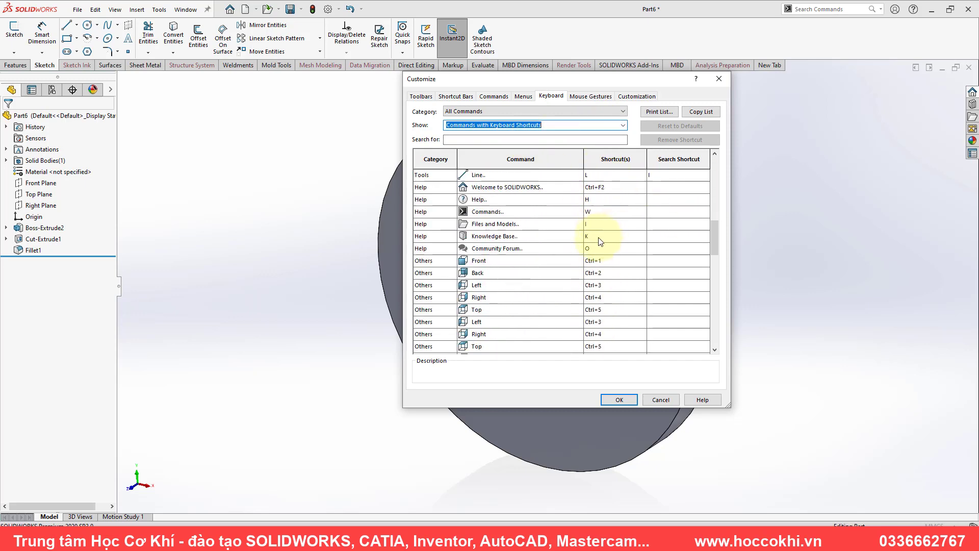
scroll(601, 243, down, 1)
scroll(599, 246, down, 3)
scroll(597, 248, down, 1)
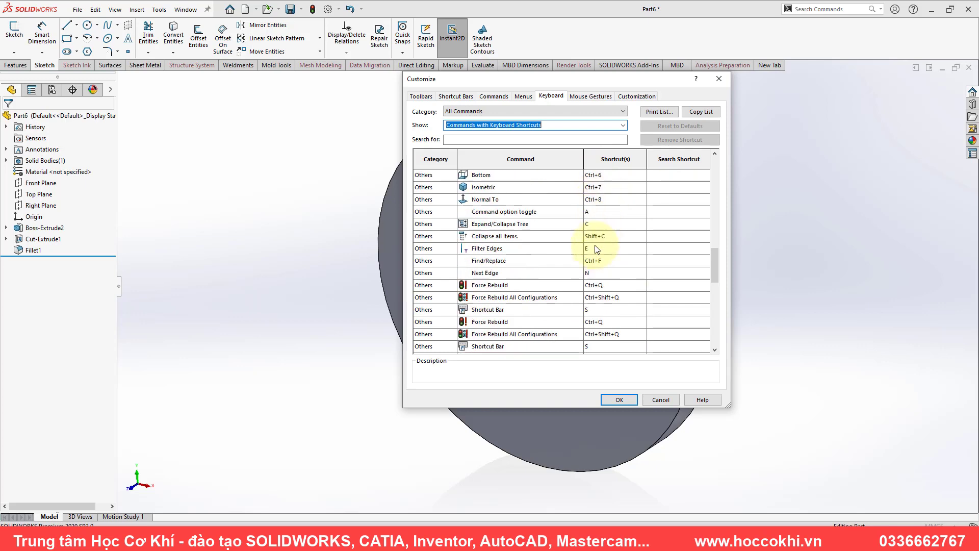
scroll(597, 250, down, 1)
scroll(602, 240, down, 3)
scroll(610, 230, down, 1)
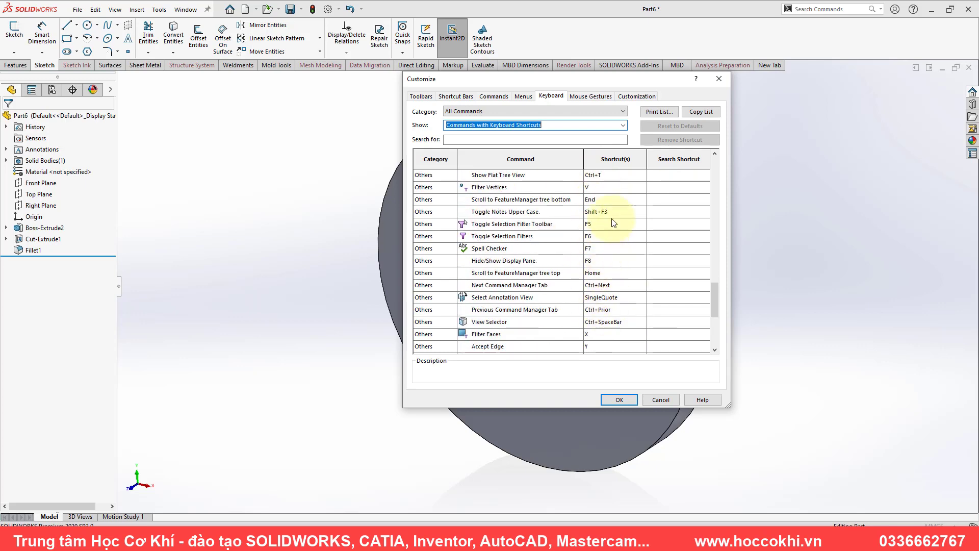
scroll(612, 222, down, 2)
scroll(613, 220, down, 2)
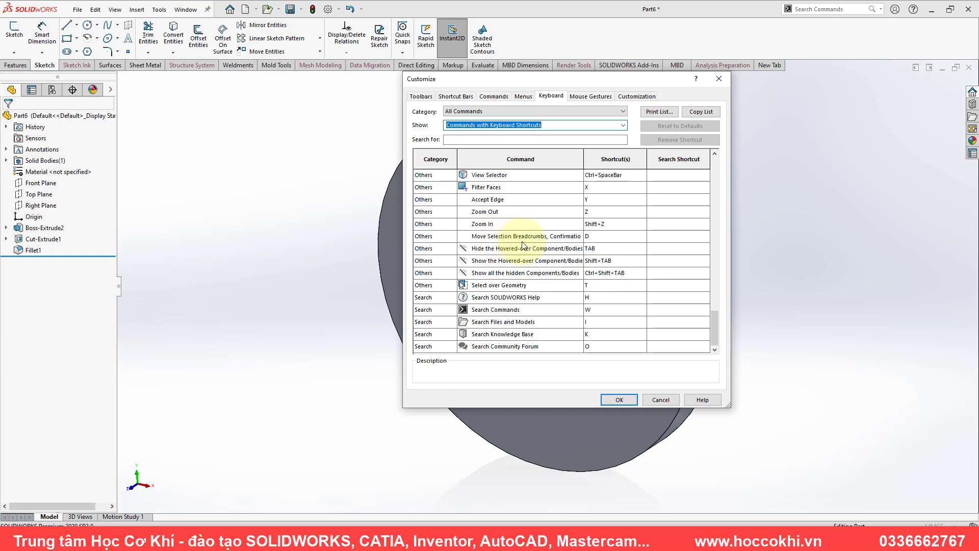
click(603, 236)
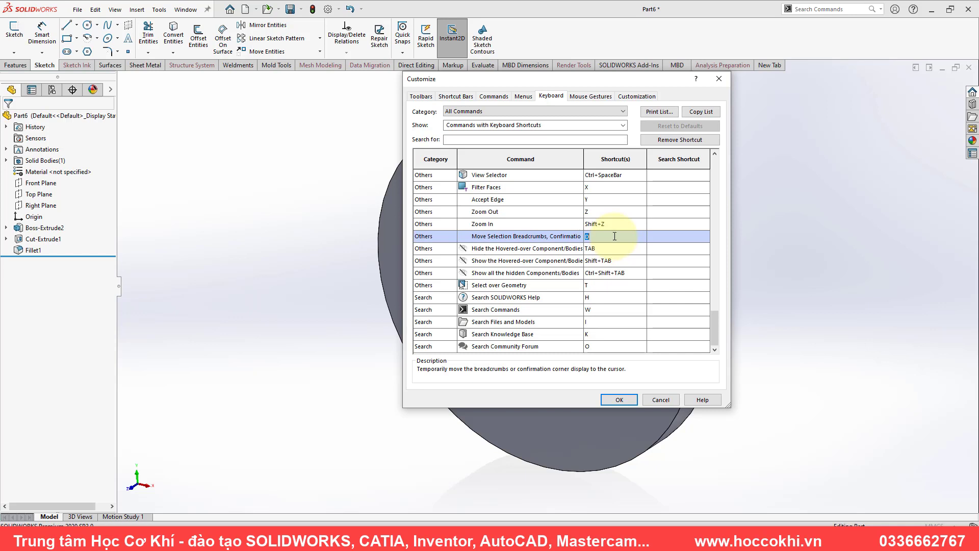
click(551, 97)
Flip through the Commands, Keyboard and Mouse Gestures pages, then cancel the Customize dialog.
click(592, 98)
click(552, 96)
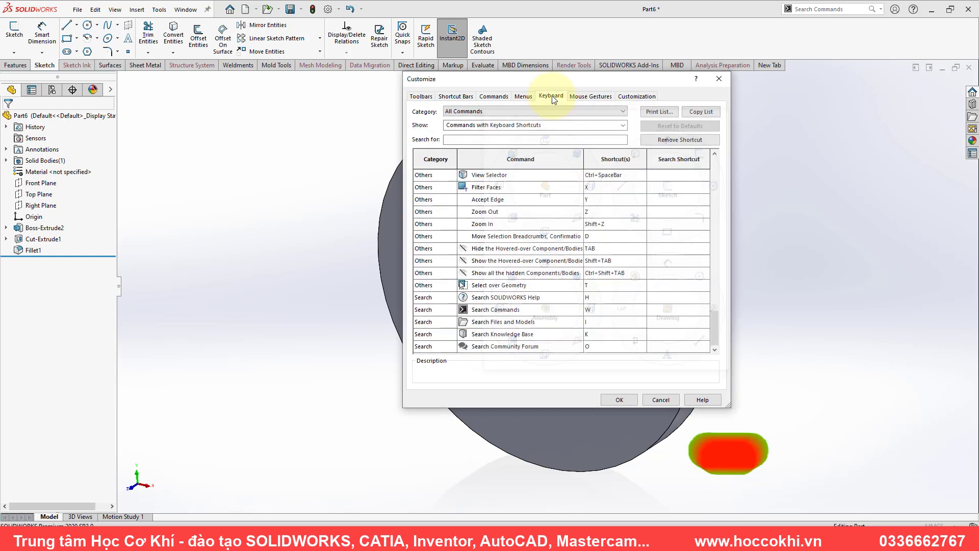
click(496, 97)
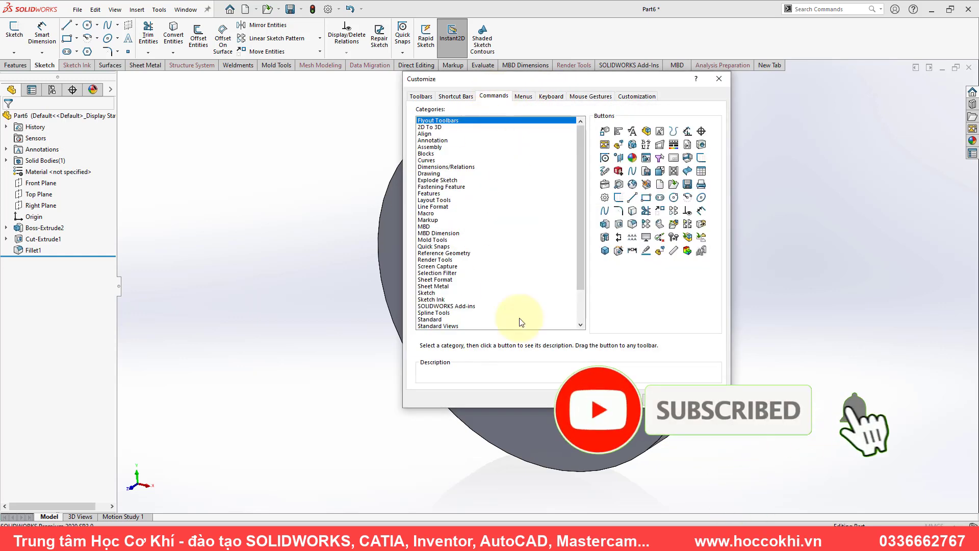
click(591, 95)
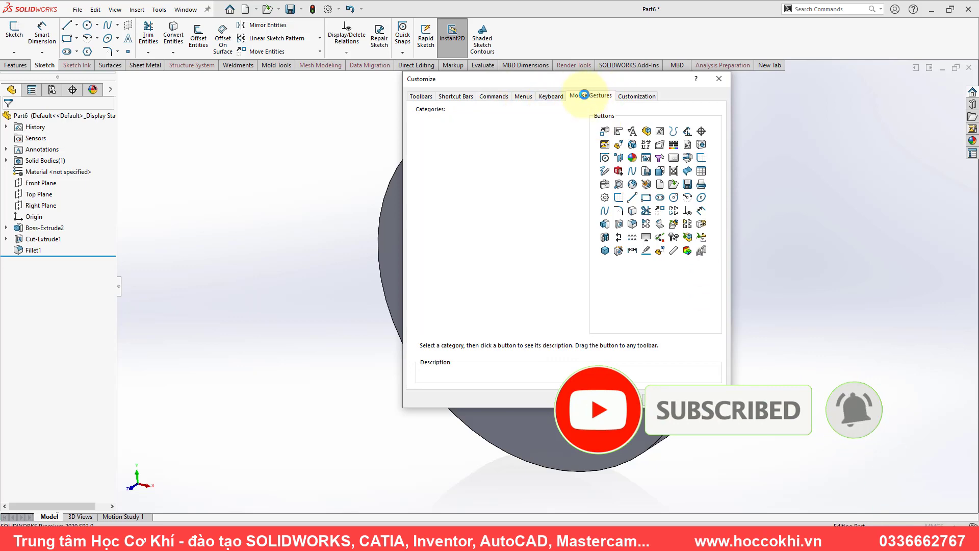
click(555, 97)
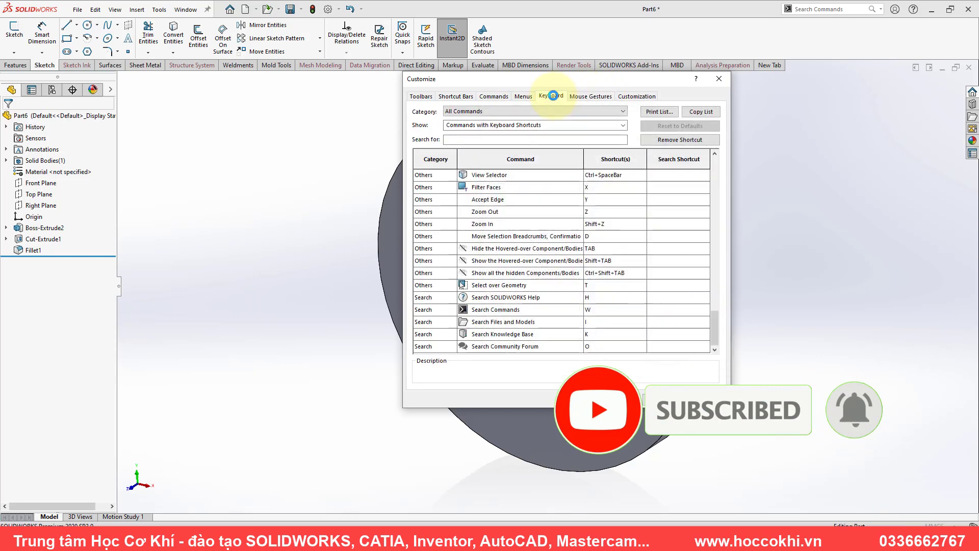
click(590, 96)
click(554, 97)
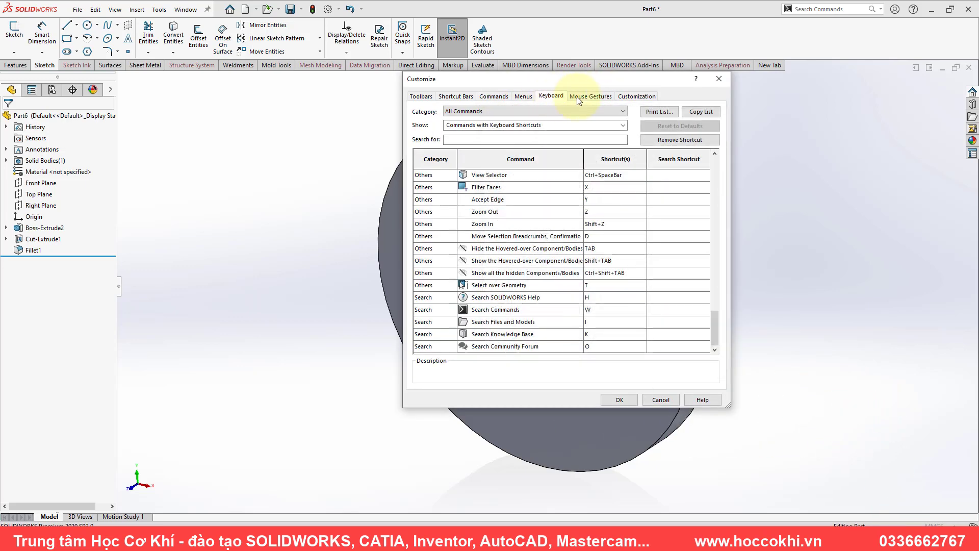
click(587, 96)
click(546, 96)
click(587, 96)
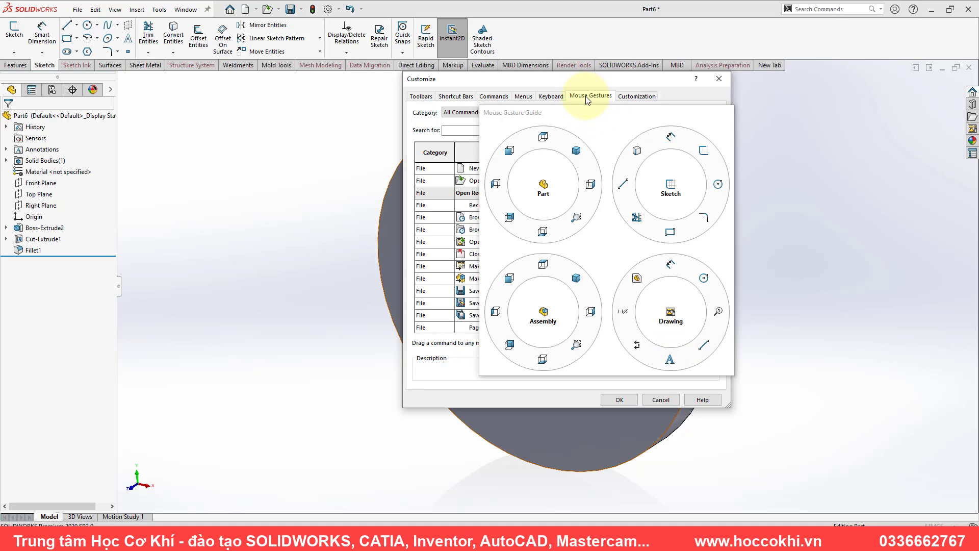
click(661, 399)
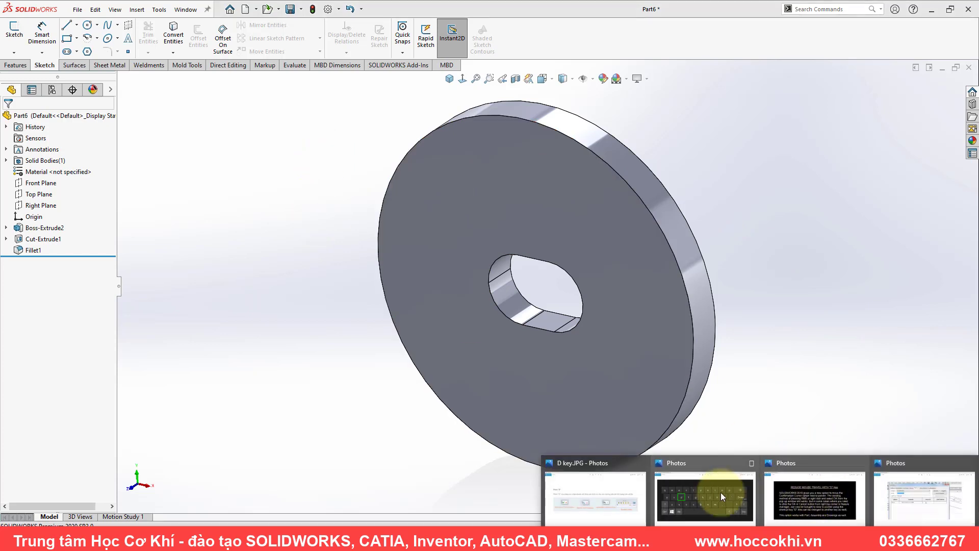
Bring Photos forward showing the keyboard image with the D key marked green.
click(728, 498)
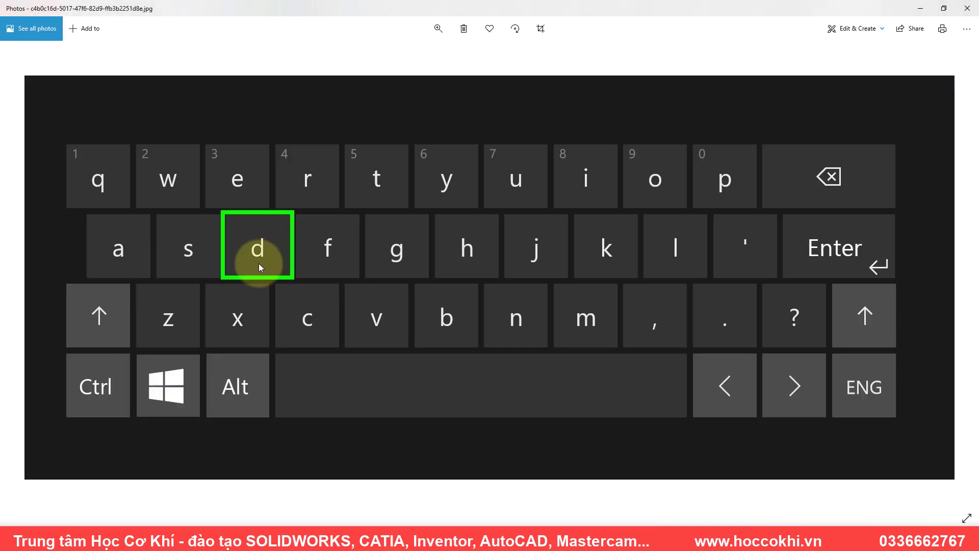